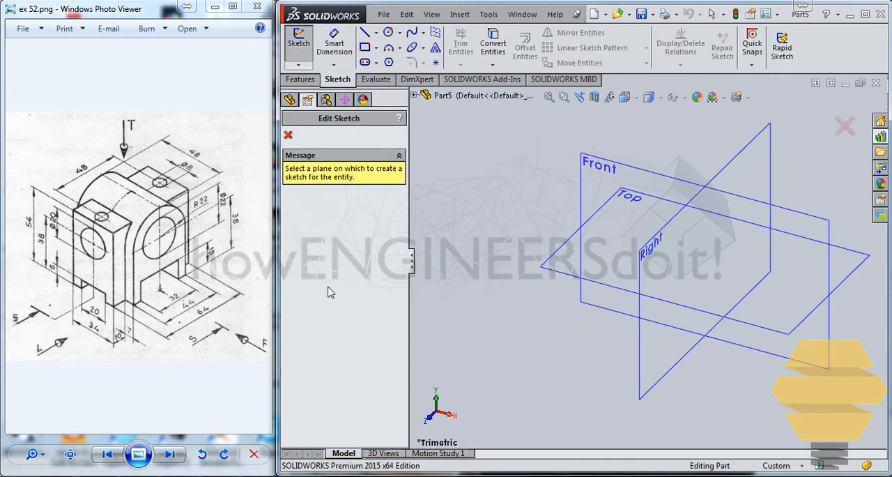
- Sketch a center rectangle about 92 mm wide on the Right plane, centered on the origin
left_click(651, 340)
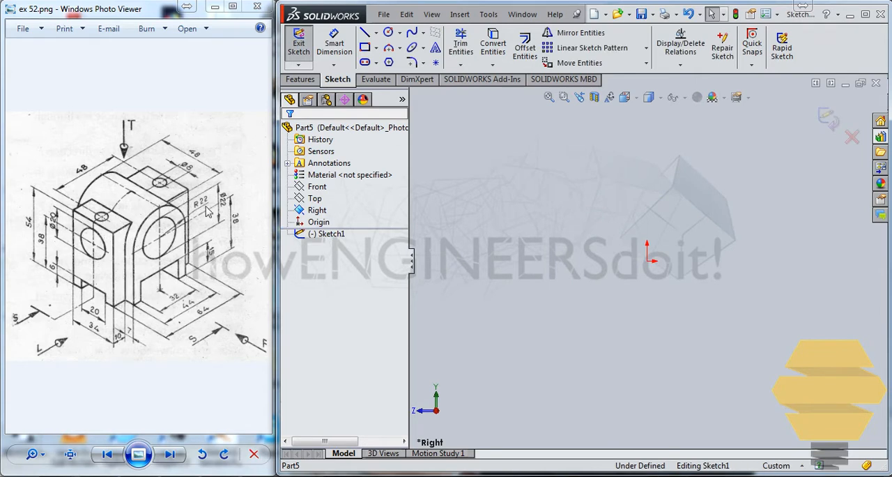
left_click(364, 47)
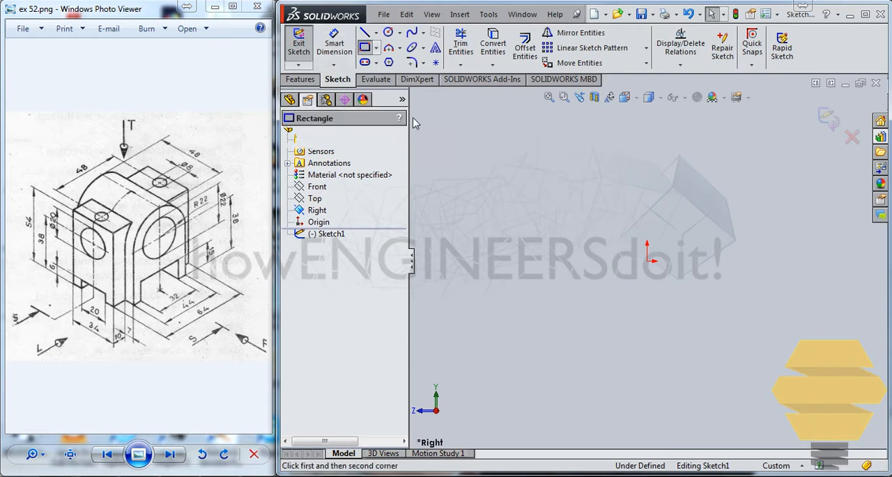
left_click(376, 48)
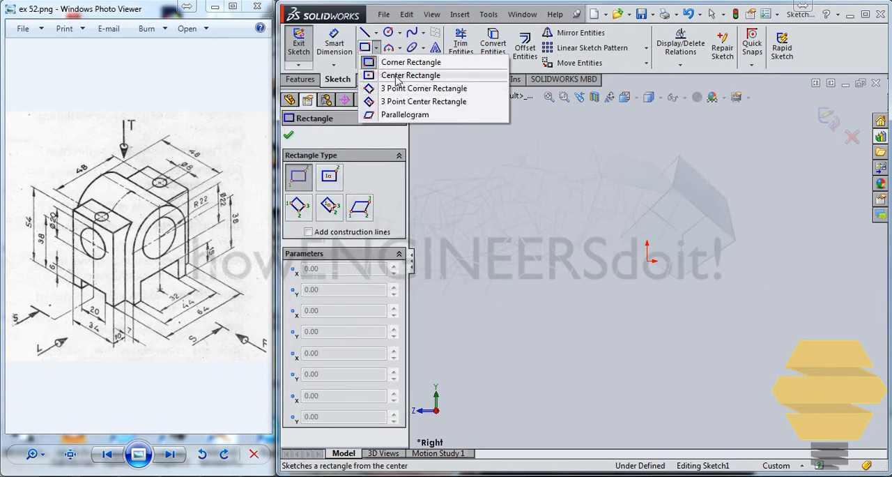
left_click(396, 75)
left_click(647, 261)
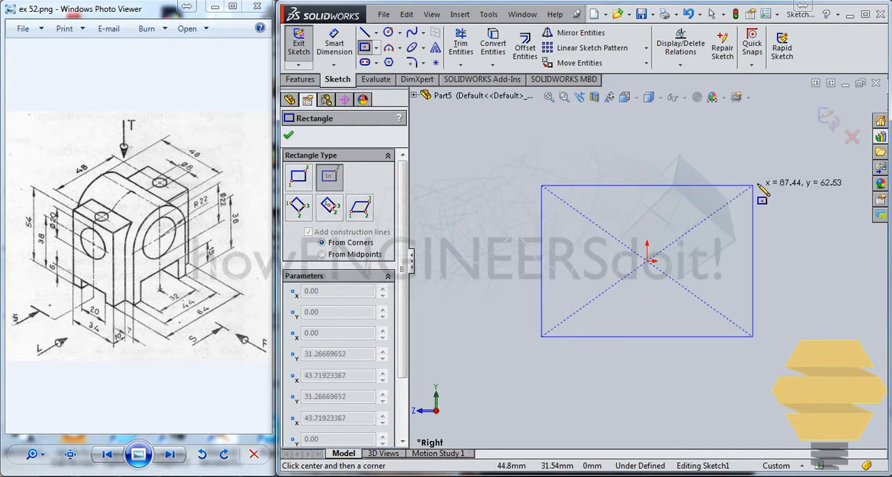
left_click(758, 184)
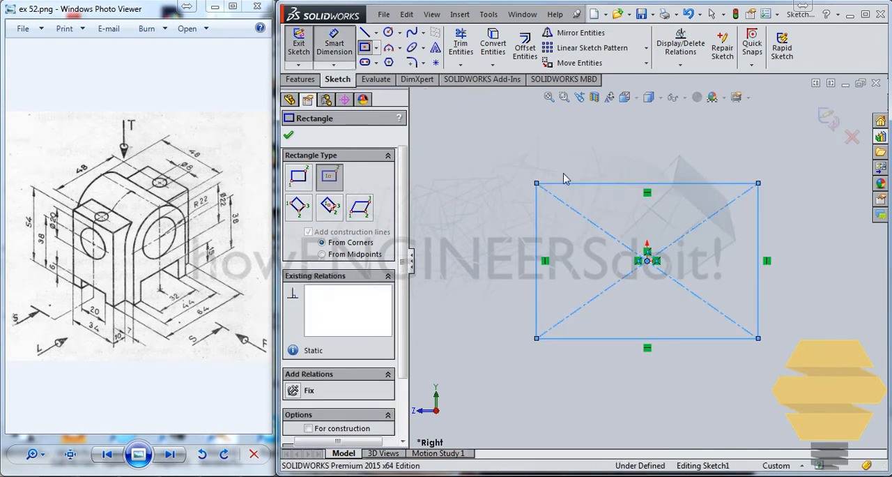
key("Escape")
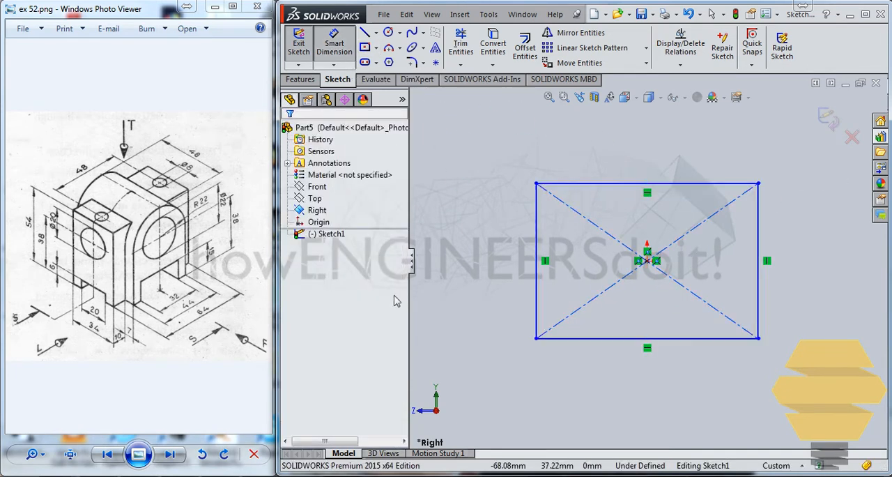
- Dimension the rectangle's width to 64 mm along its lower edge
left_click(646, 340)
left_click(655, 364)
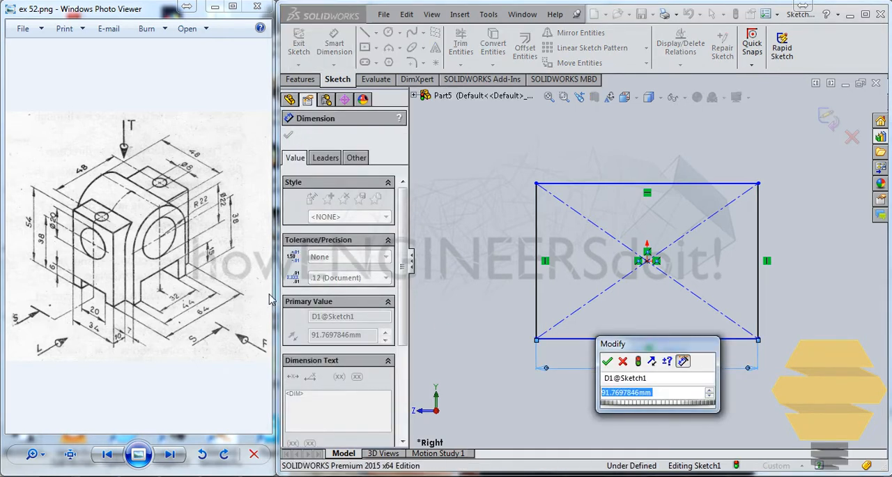
type("64")
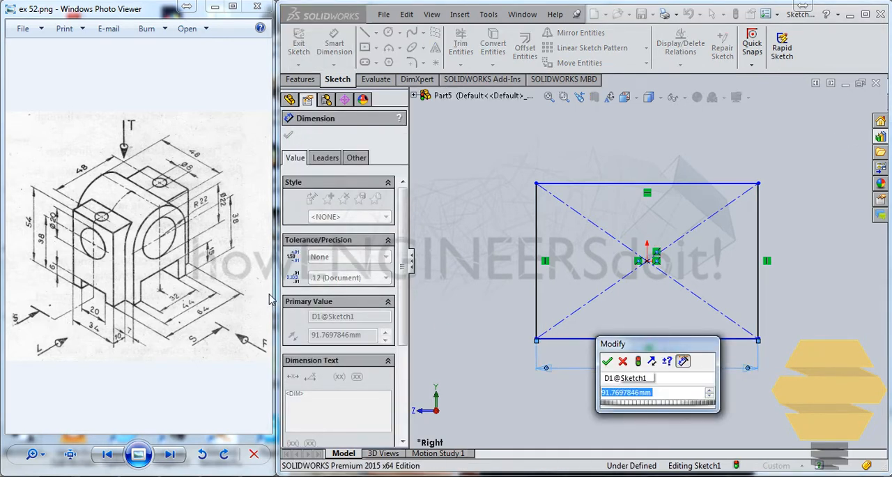
key("Return")
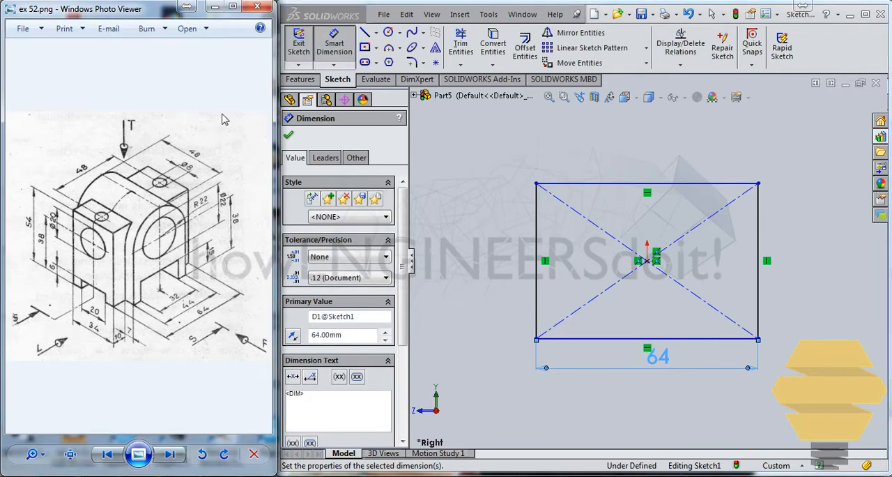
- Check the enlarged reference drawing, set the rectangle's height to 54 mm and finish the sketch
left_click(233, 7)
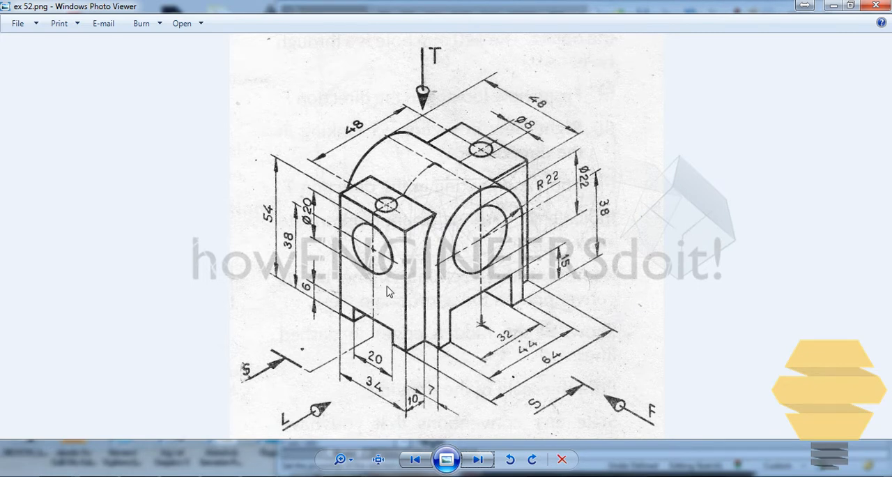
left_click(850, 6)
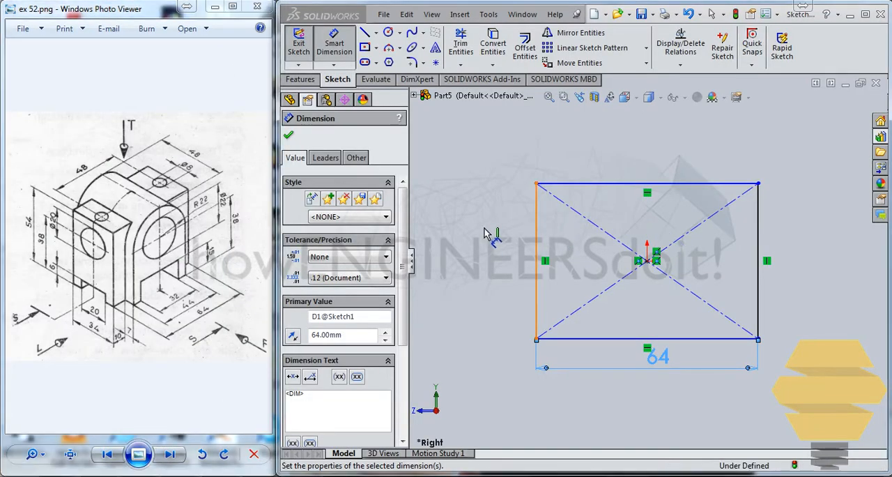
left_click(537, 235)
left_click(485, 233)
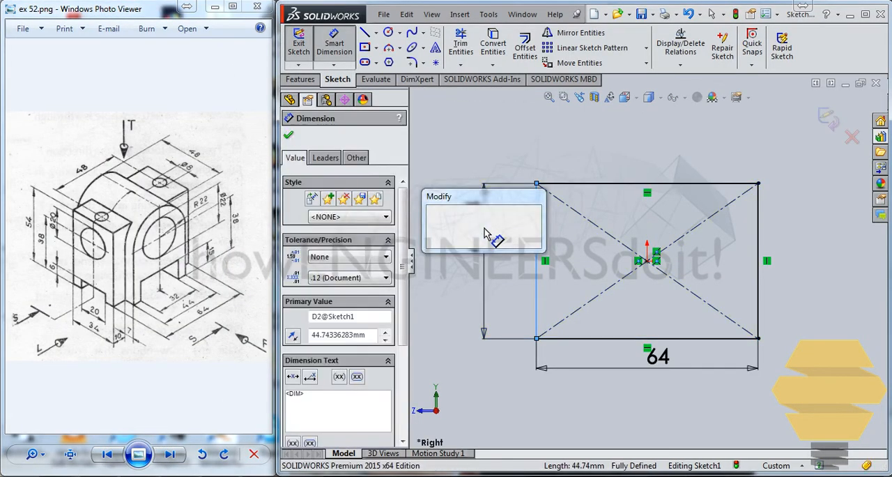
type("54")
key("Return")
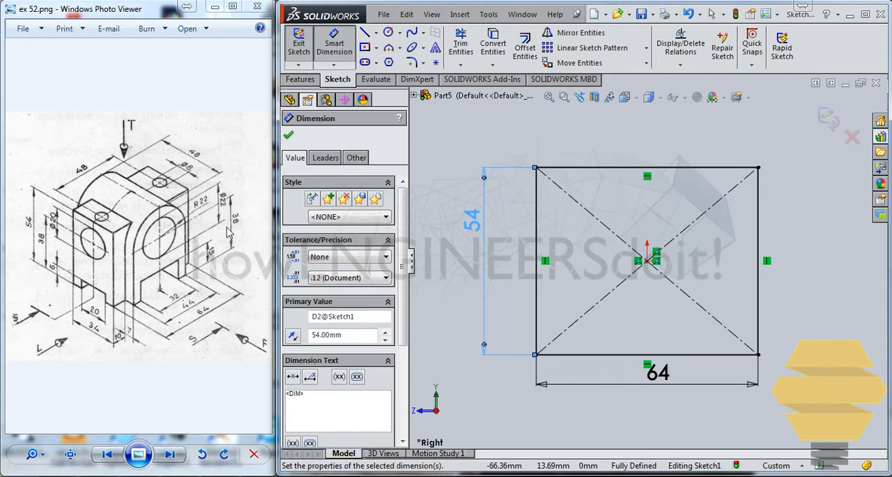
left_click(834, 122)
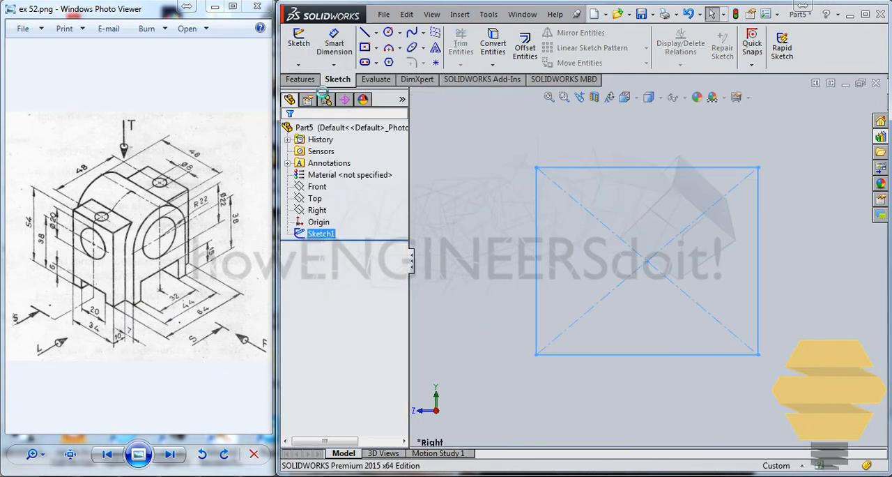
- Extrude the rectangle as a blind boss in two directions, 34/2 mm in the first and 17 mm in the second
left_click(300, 79)
left_click(305, 45)
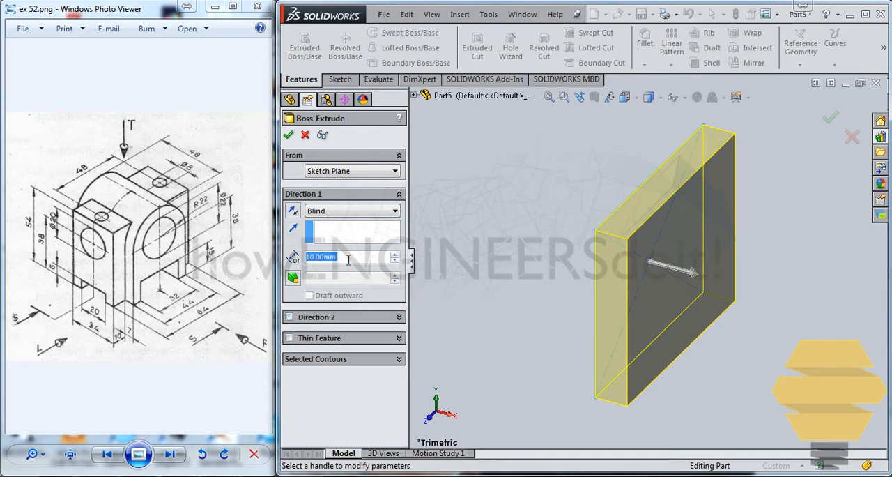
type("34")
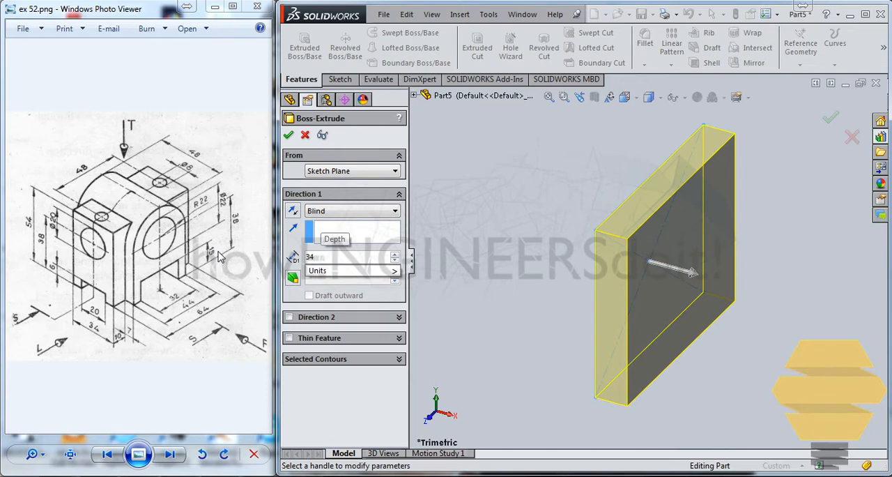
type("/2")
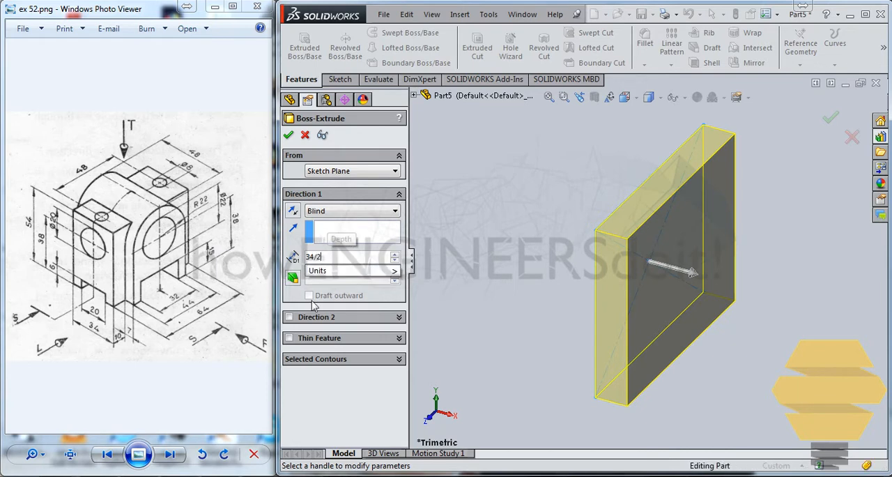
key("Return")
left_click(289, 317)
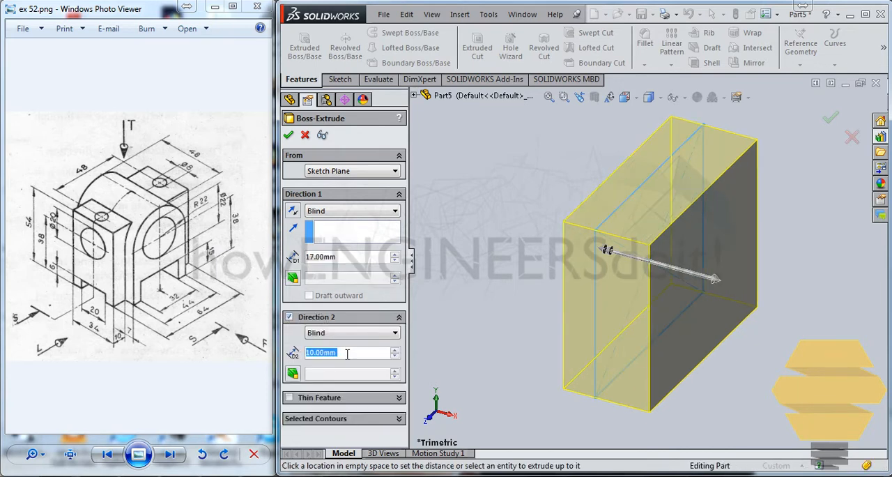
type("17")
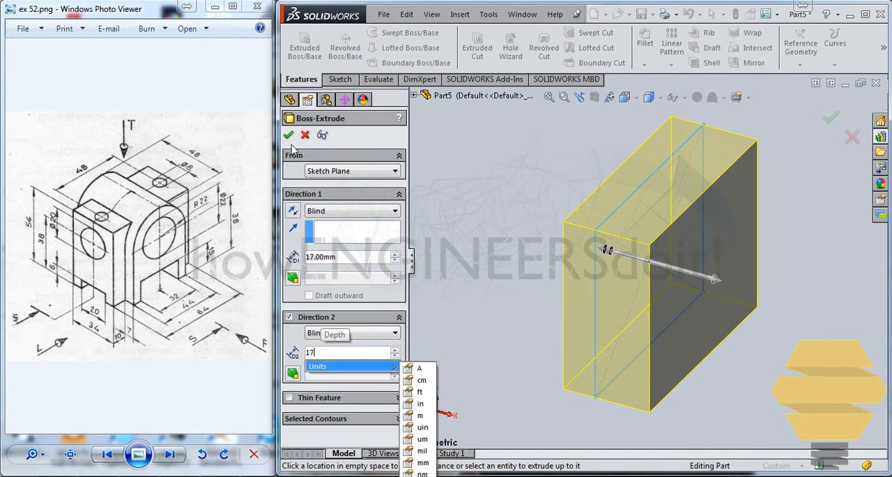
key("Return")
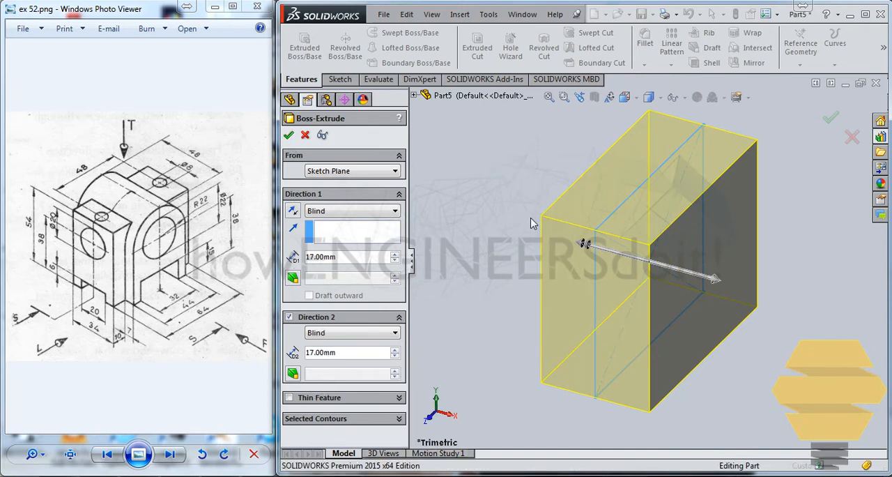
key("Return")
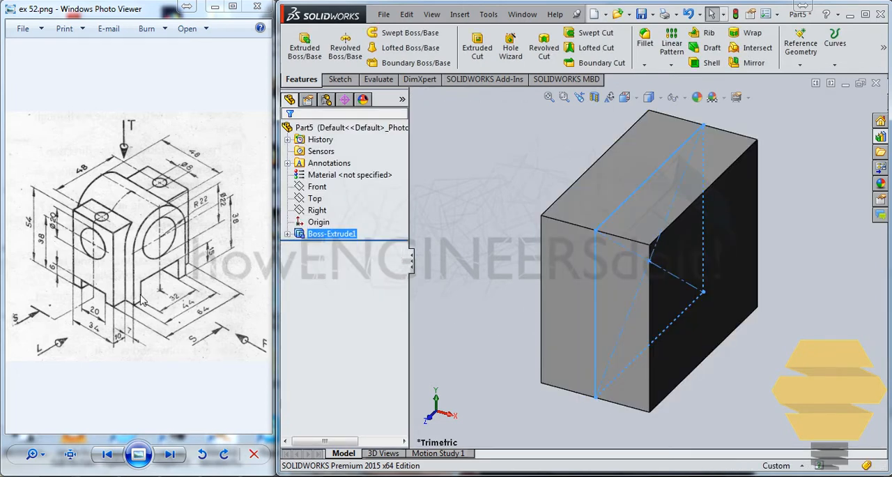
- Sketch a corner rectangle about 22 by 6.5 mm on the block's front end face, standing on its lower edge
left_click(572, 373)
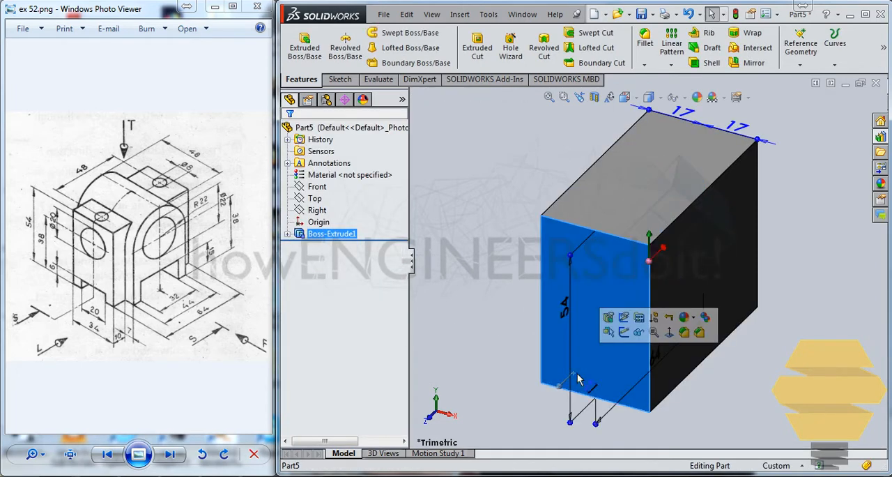
left_click(633, 326)
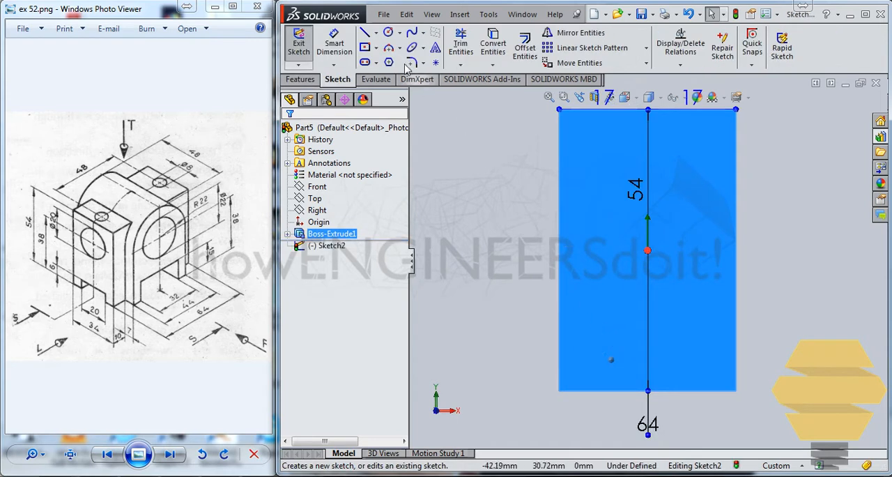
left_click(376, 47)
left_click(380, 62)
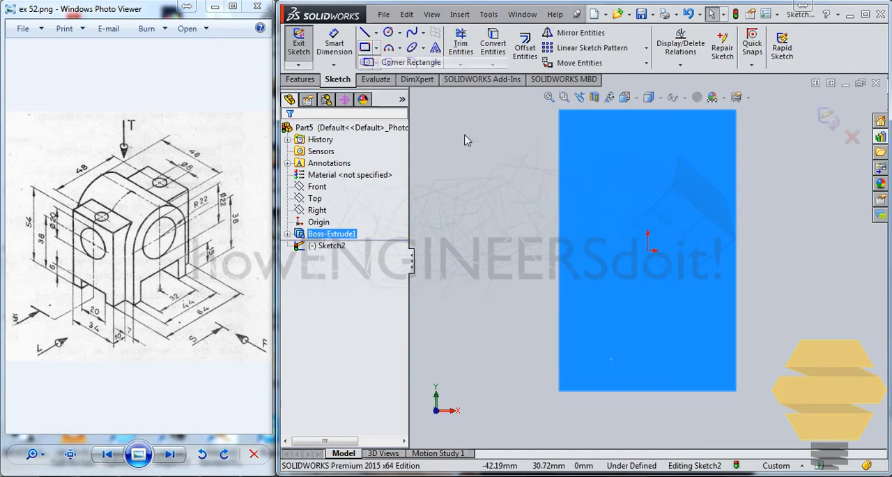
left_click(590, 390)
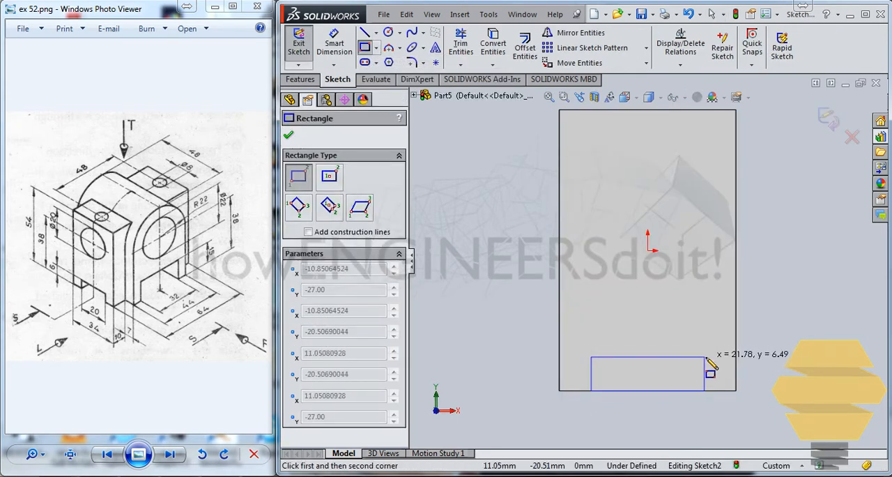
left_click(706, 357)
key("Escape")
- Draw a vertical midpoint line about 67 mm long through the origin, crossing the small rectangle
left_click(375, 32)
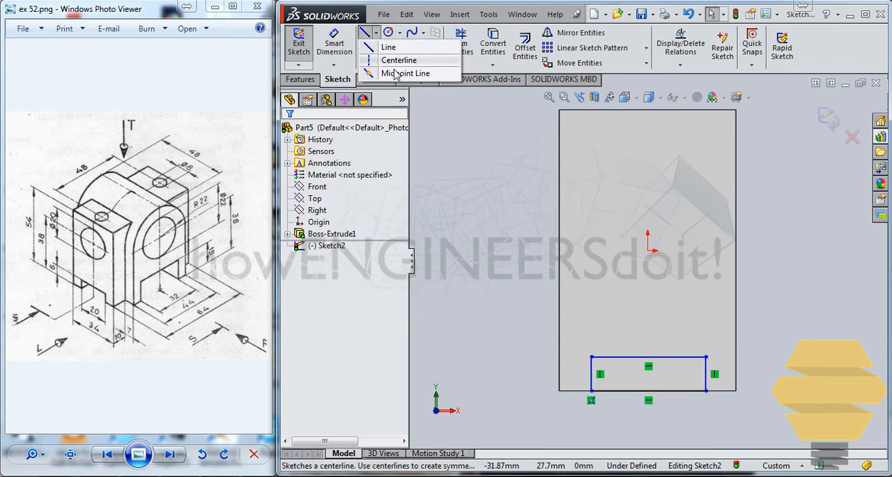
left_click(648, 250)
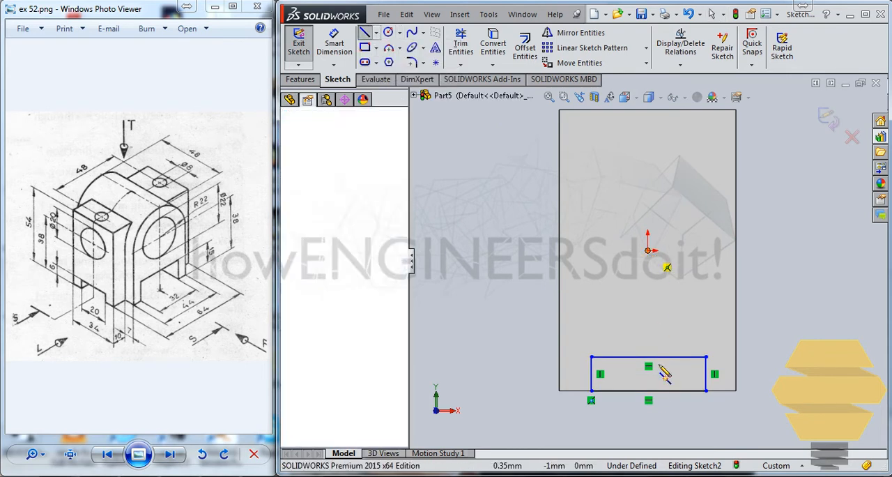
left_click(652, 423)
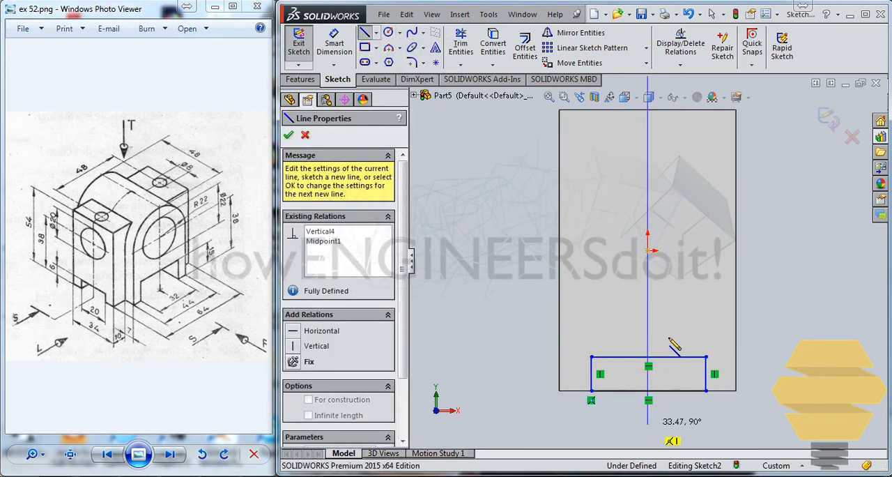
key("Escape")
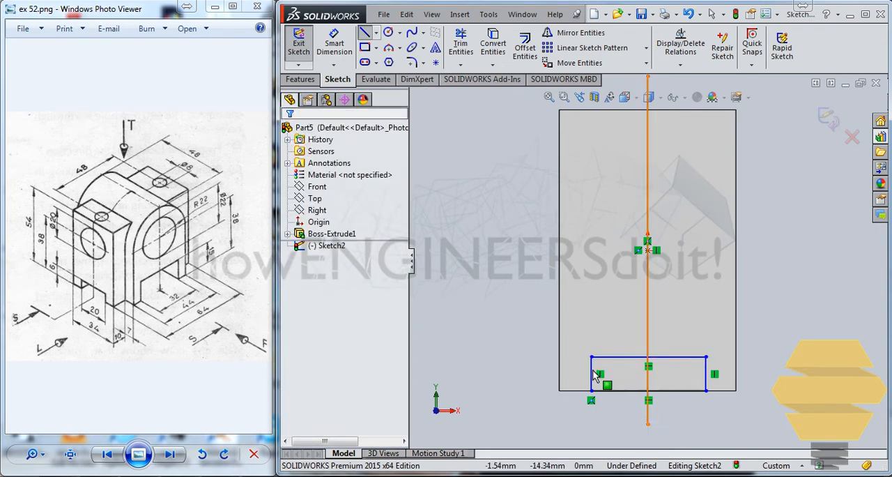
left_click(706, 369)
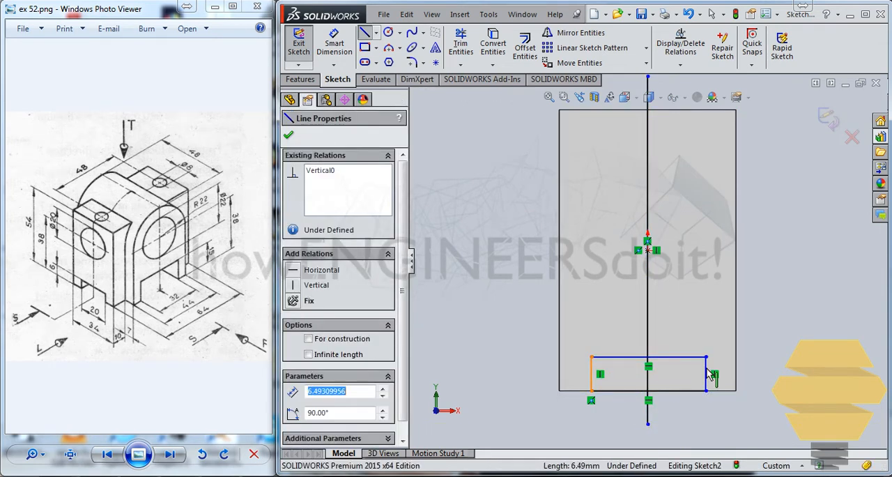
left_click(648, 319, "ctrl")
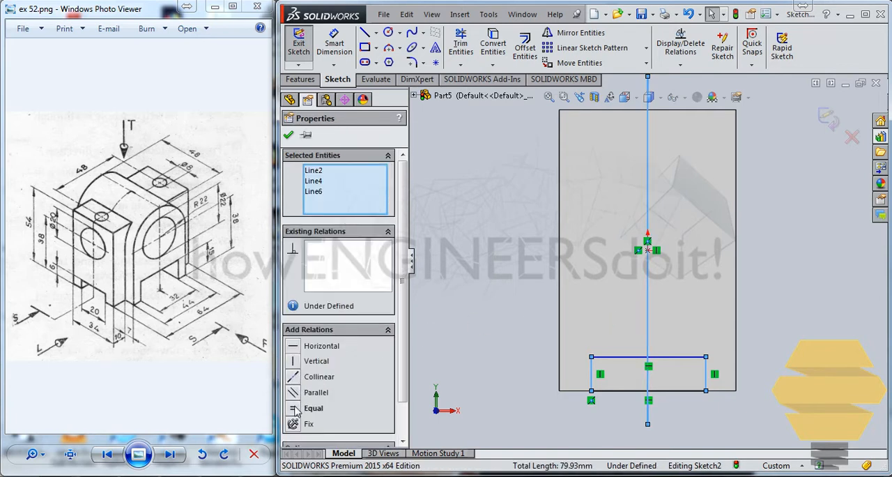
key("Escape")
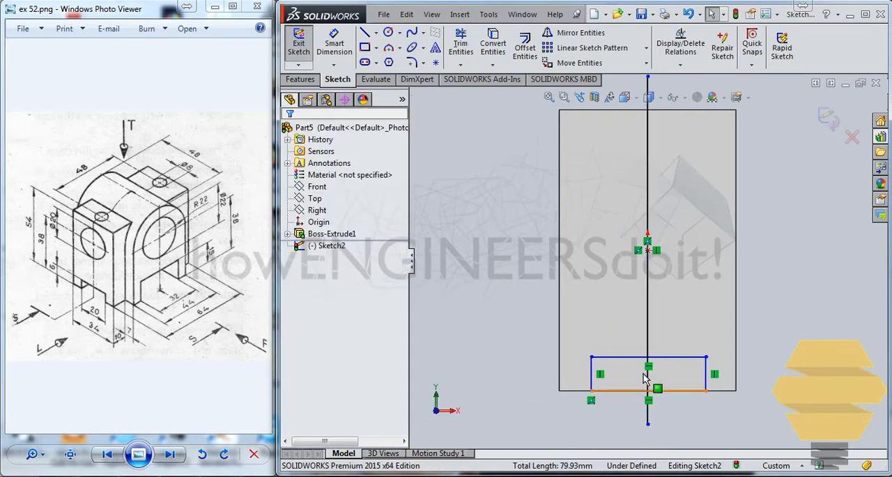
- Convert the vertical line through the origin to construction geometry
left_click(647, 344)
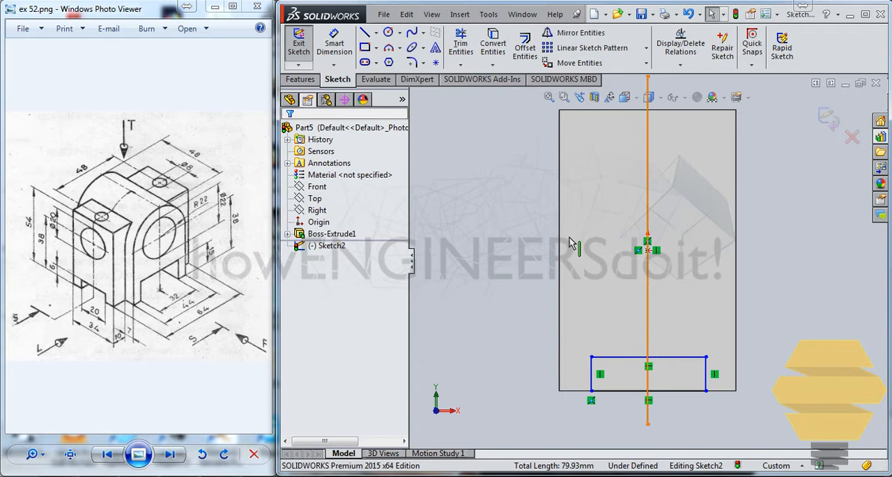
left_click(376, 34)
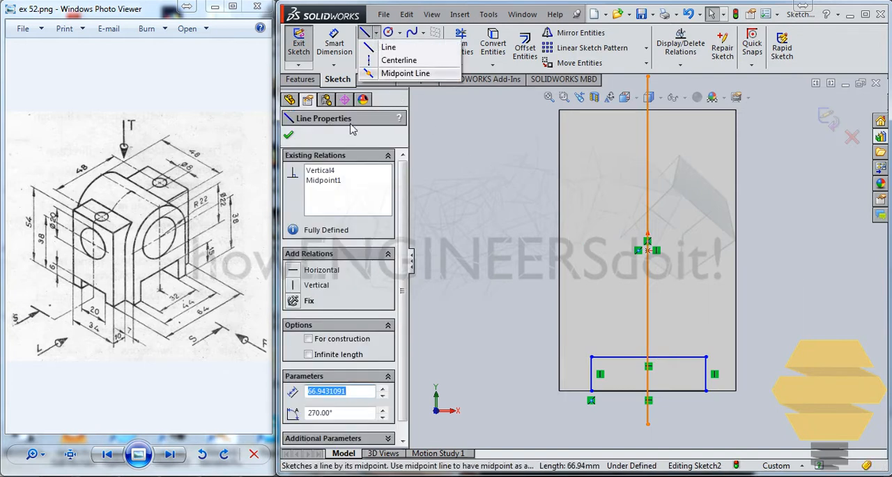
left_click(309, 339)
left_click(574, 243)
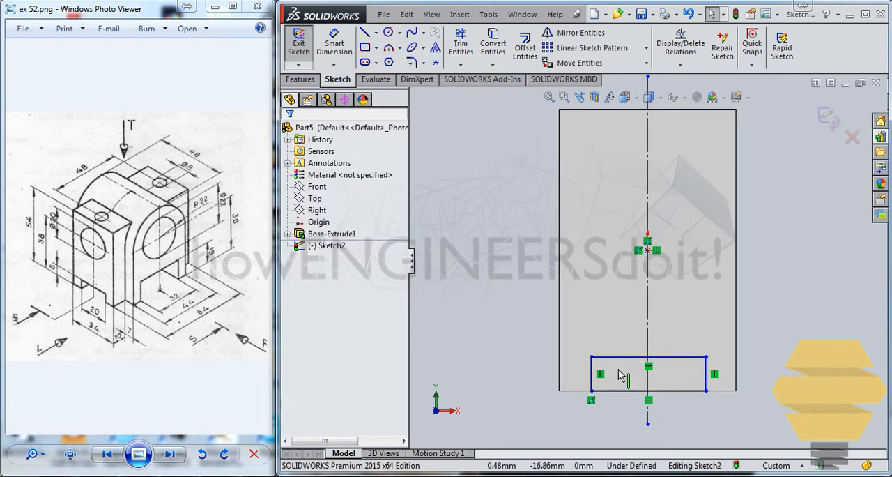
- Make the small rectangle's two vertical sides symmetric about the vertical construction line
left_click(591, 368)
left_click(705, 374)
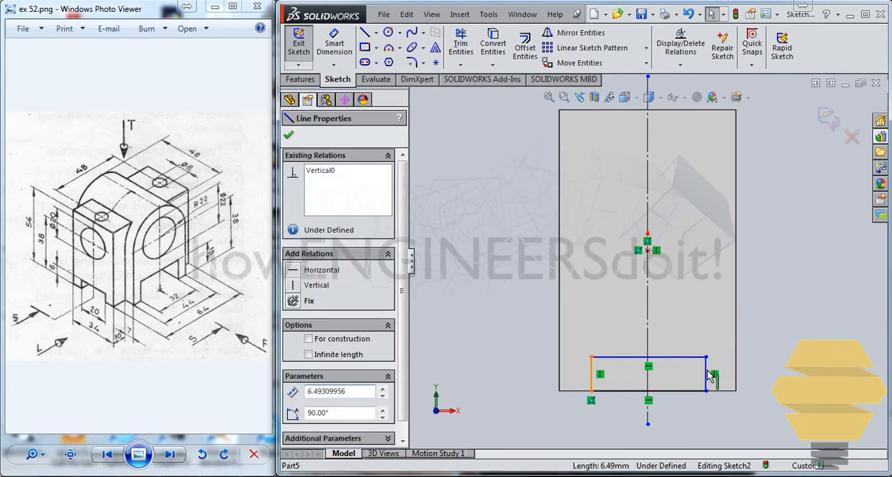
left_click(648, 319, "ctrl")
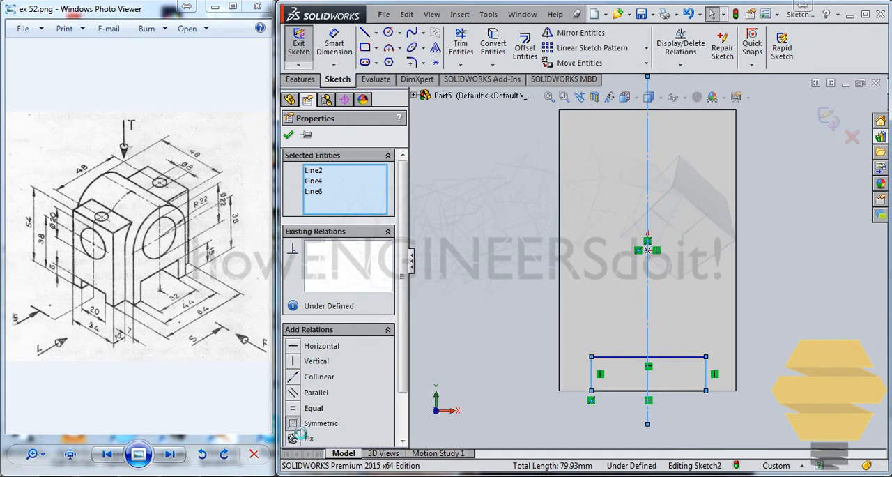
left_click(293, 423)
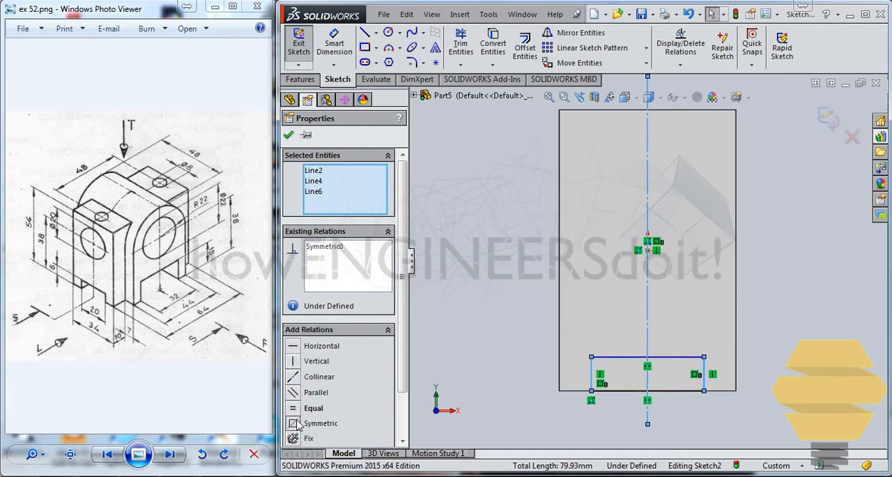
left_click(288, 134)
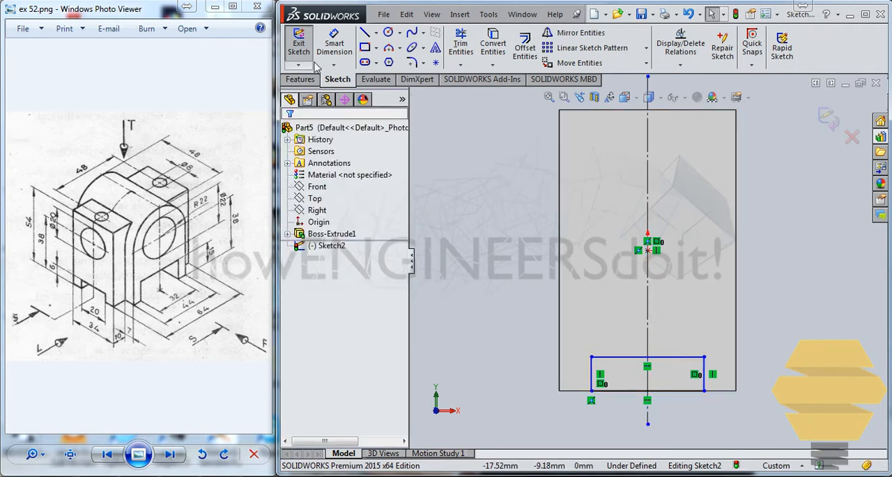
- Dimension the small rectangle at the block's lower edge to 20 mm wide and 6 mm high
left_click(334, 43)
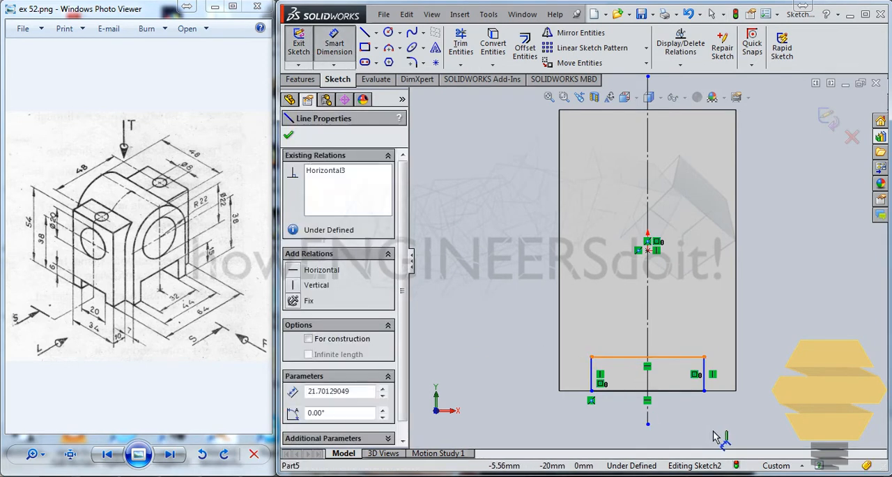
left_click(741, 429)
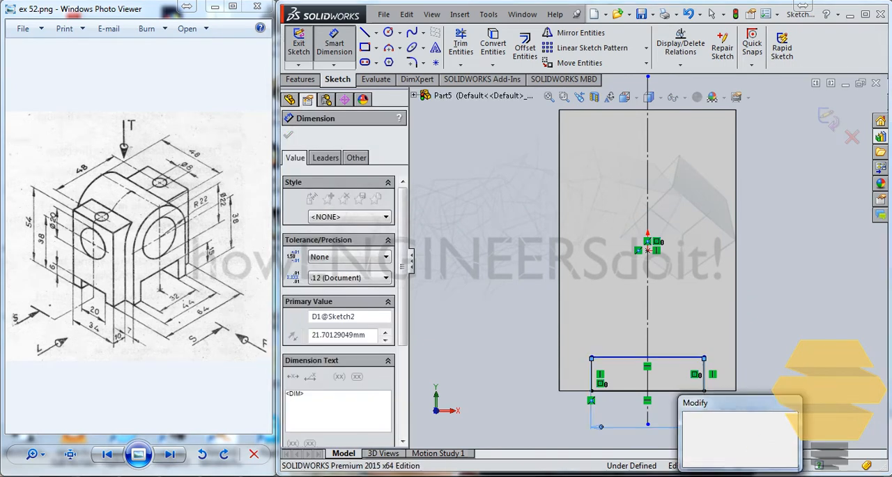
type("20")
key("Return")
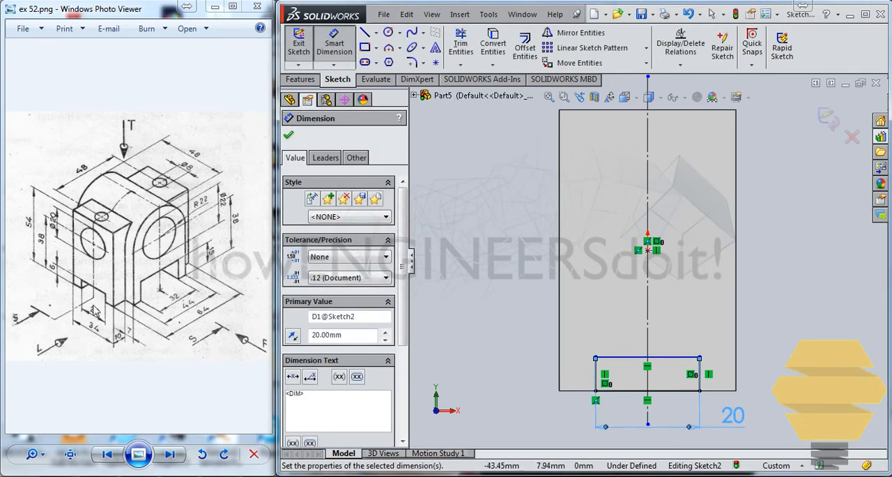
left_click(596, 380)
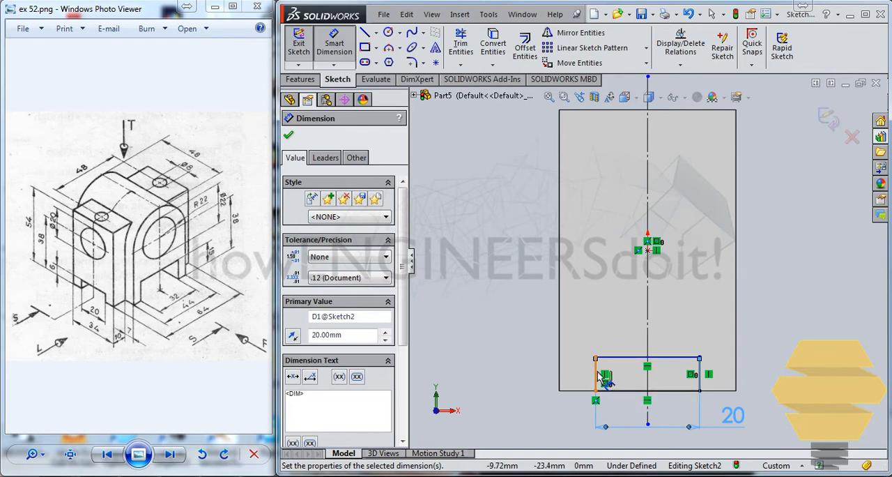
left_click(508, 374)
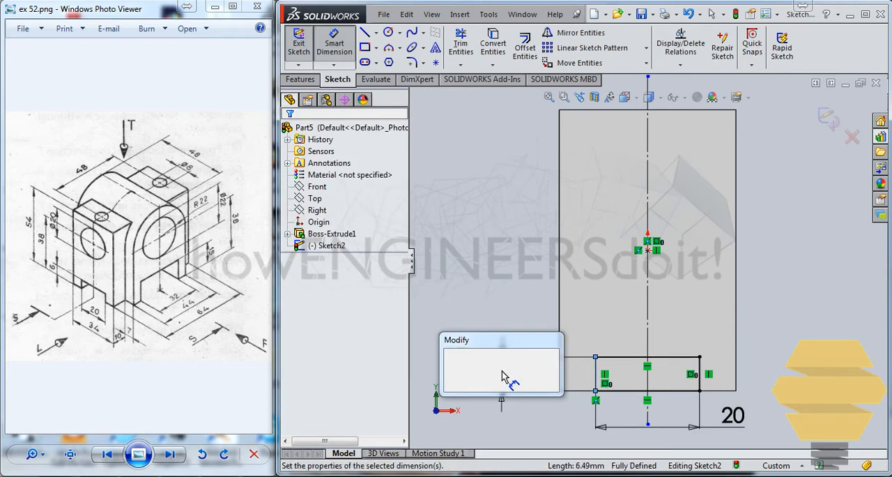
type("6.00mm")
key("Return")
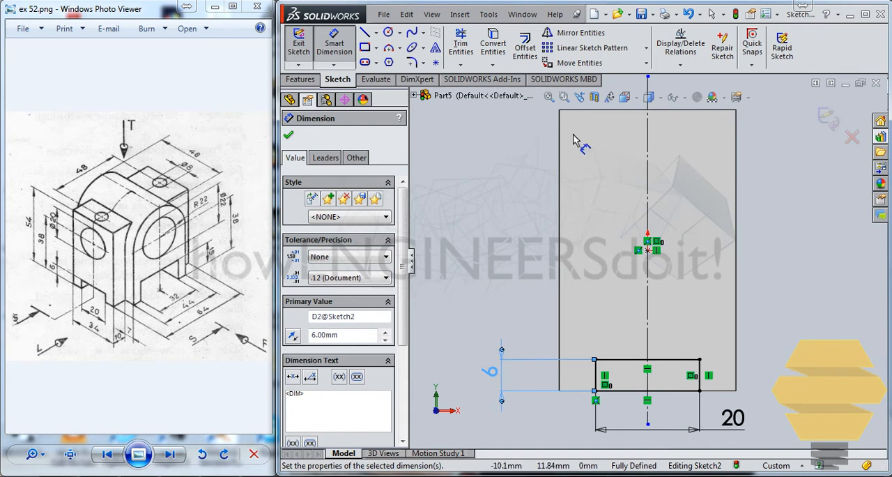
- Sketch a circle about 20.6 mm in diameter, centred on the vertical construction line in the upper half of the face
left_click(388, 32)
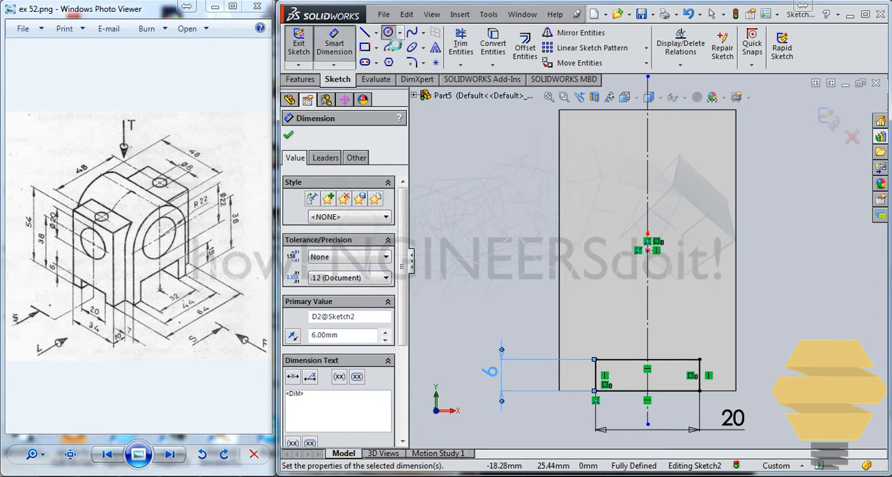
left_click(647, 184)
left_click(686, 148)
key("Escape")
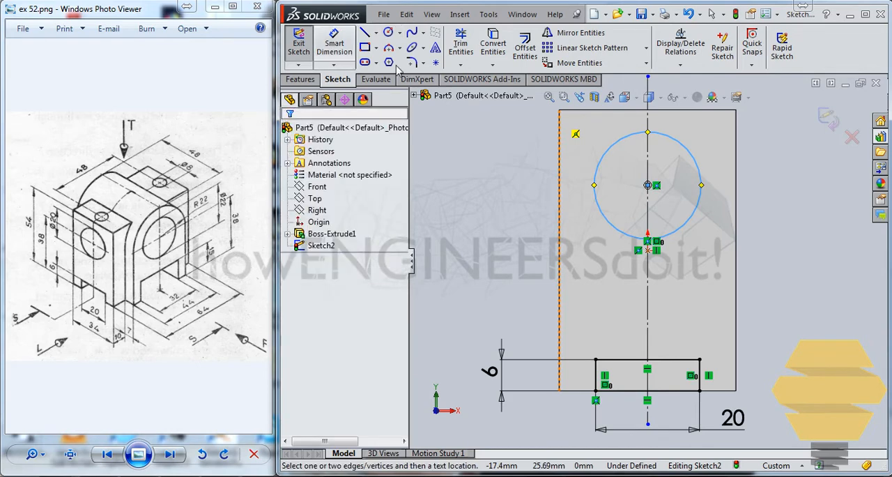
- Set the circle's diameter to 20 mm
left_click(334, 43)
left_click(608, 148)
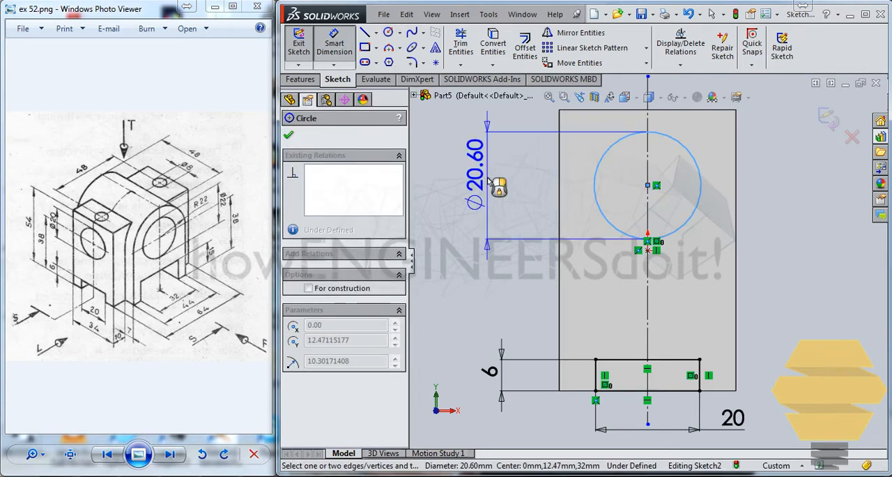
left_click(510, 179)
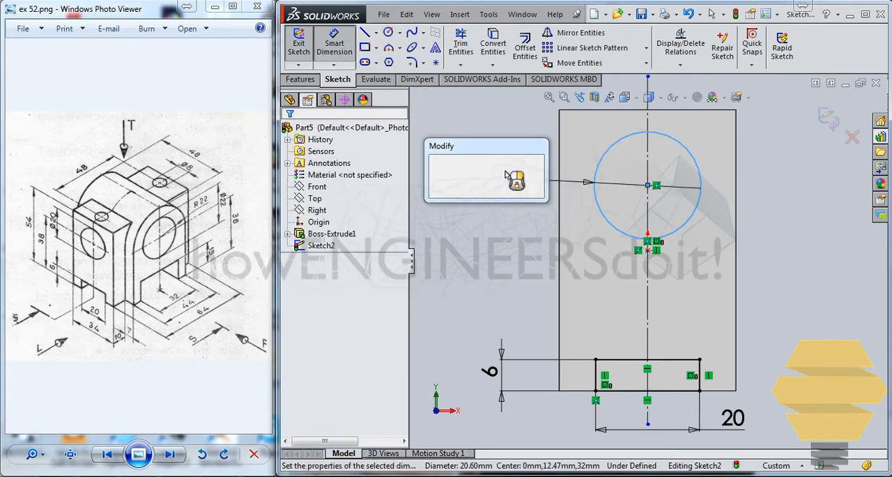
type("20.00mm")
key("Return")
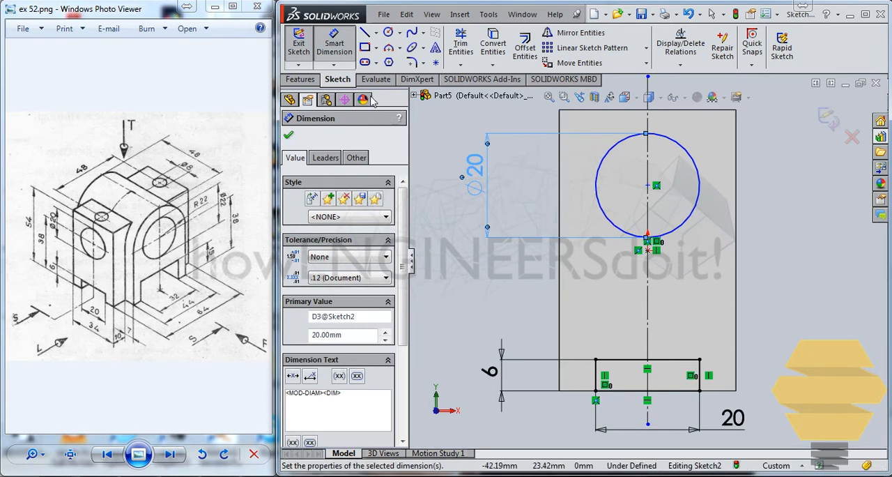
- Set the circle's centre 38 mm above the block's lower edge and finish the sketch
left_click(584, 390)
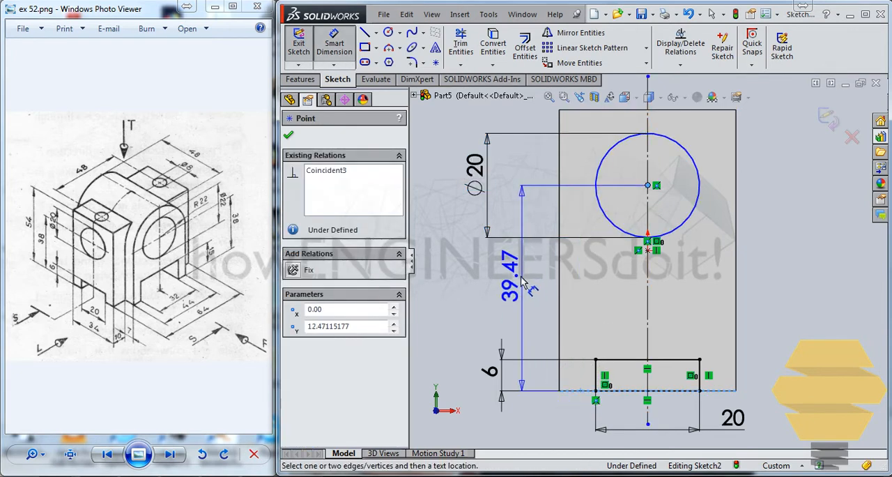
left_click(522, 282)
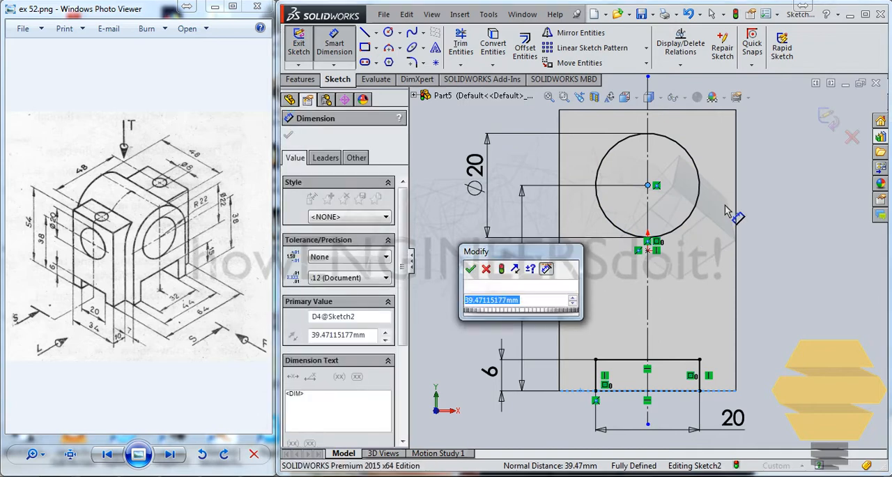
type("38")
key("Return")
left_click(828, 126)
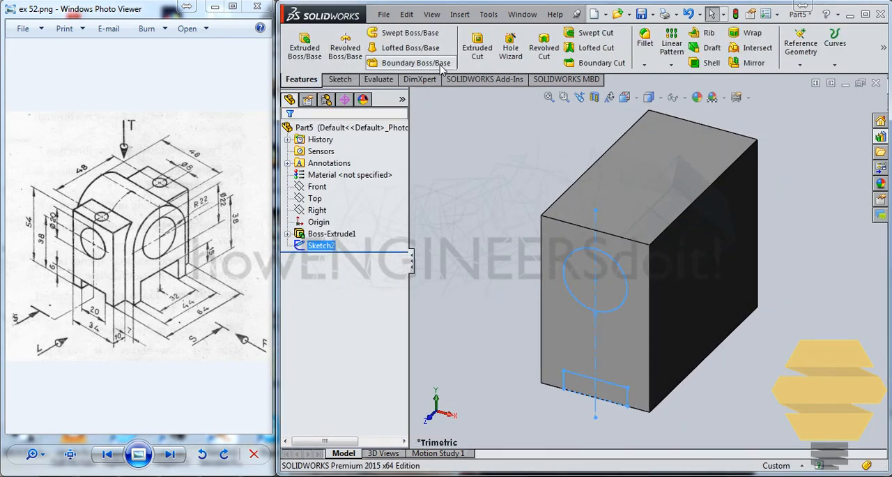
- Cut the circle and rectangle sketch through the block as an Extruded Cut with the Up To Next end condition
left_click(477, 48)
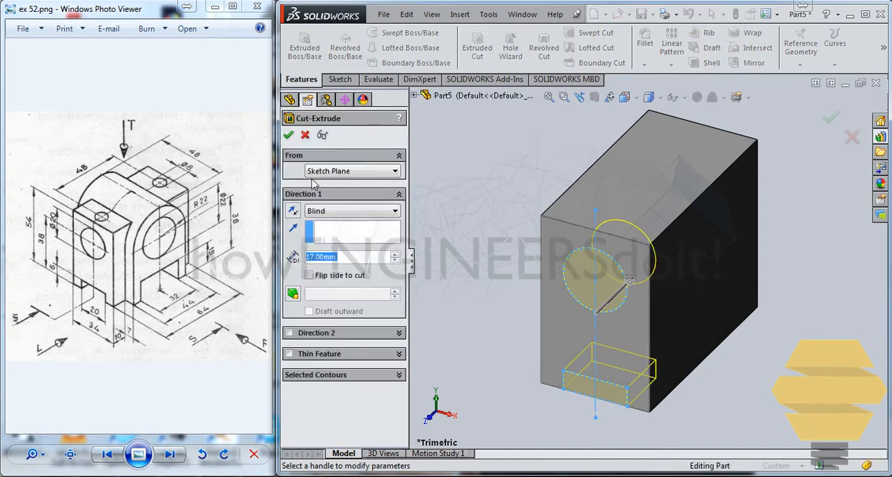
left_click(328, 213)
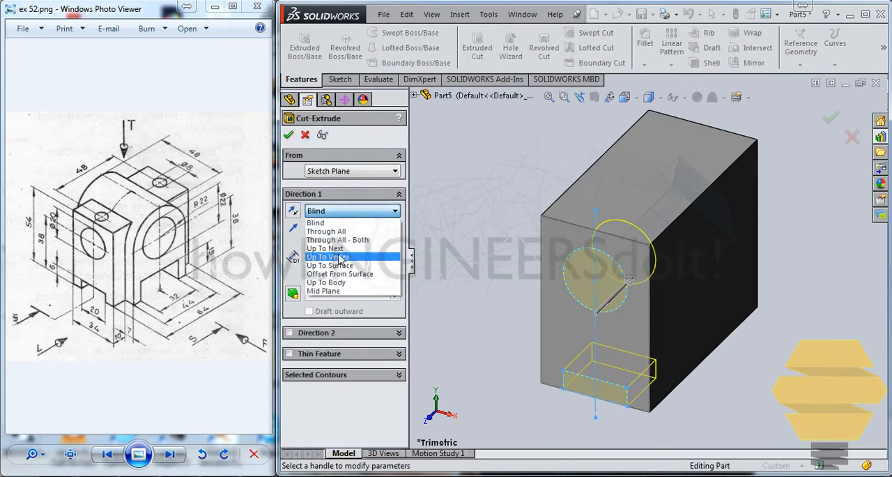
left_click(341, 253)
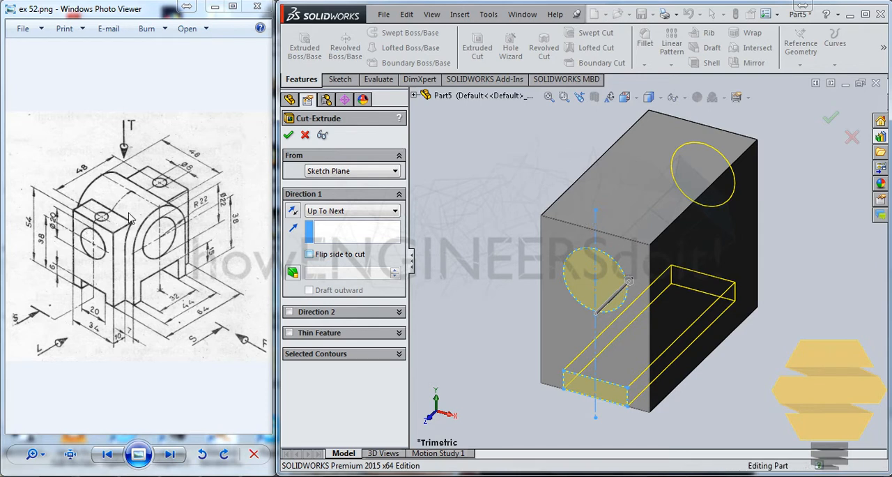
key("Return")
key("Return")
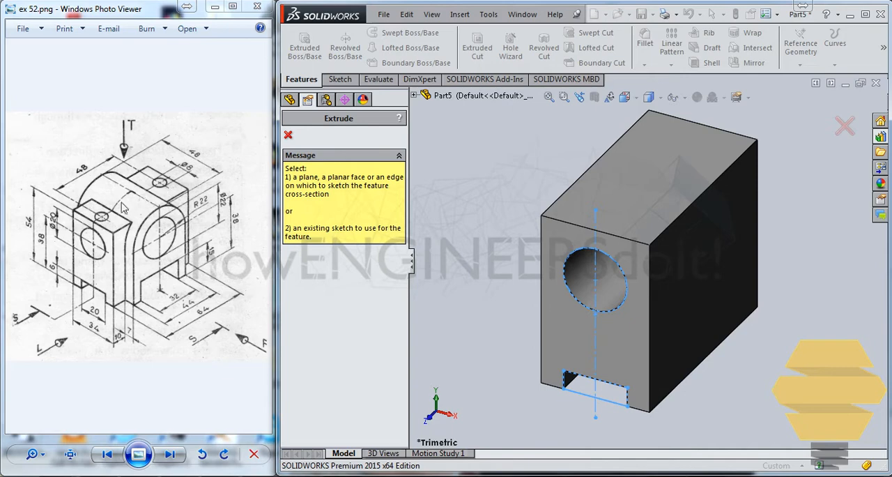
- Start another extruded cut on the block's top face and sketch a circle about 5.1 mm in diameter near its rear end, vertically aligned with the origin
left_click(590, 206)
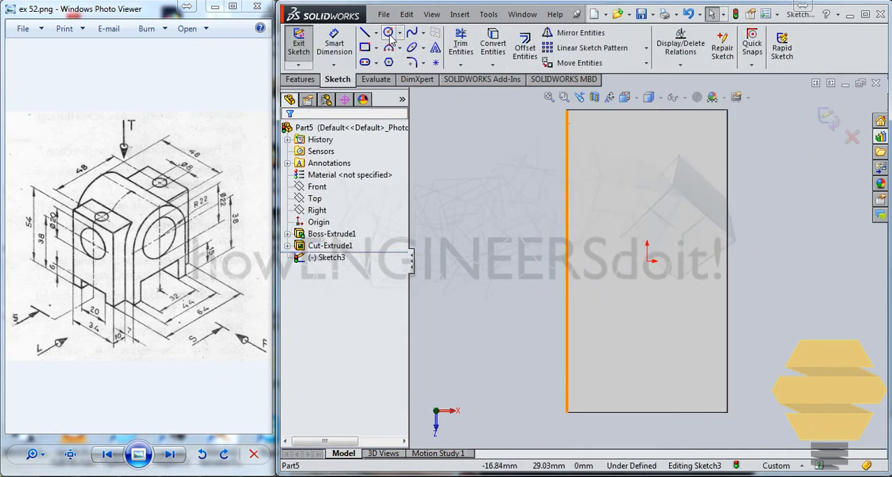
left_click(388, 32)
left_click(647, 142)
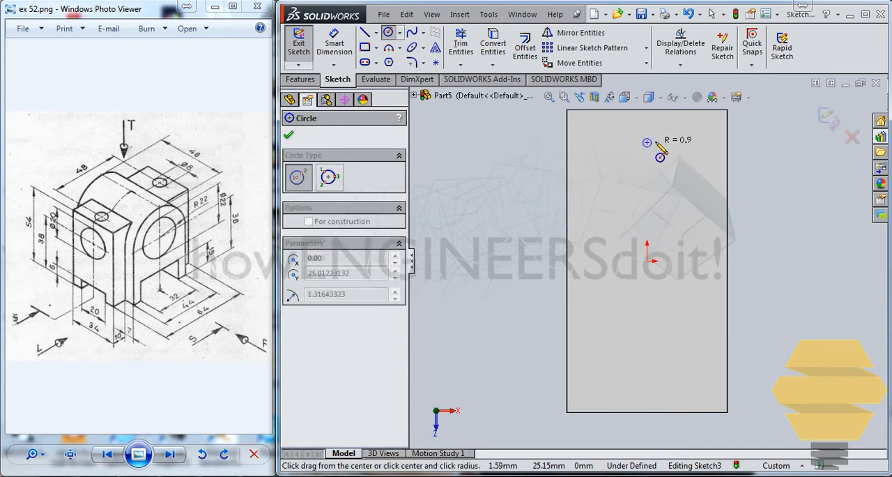
left_click(658, 143)
- Set the diameter of the circle on the top face to 8 mm
left_click(333, 43)
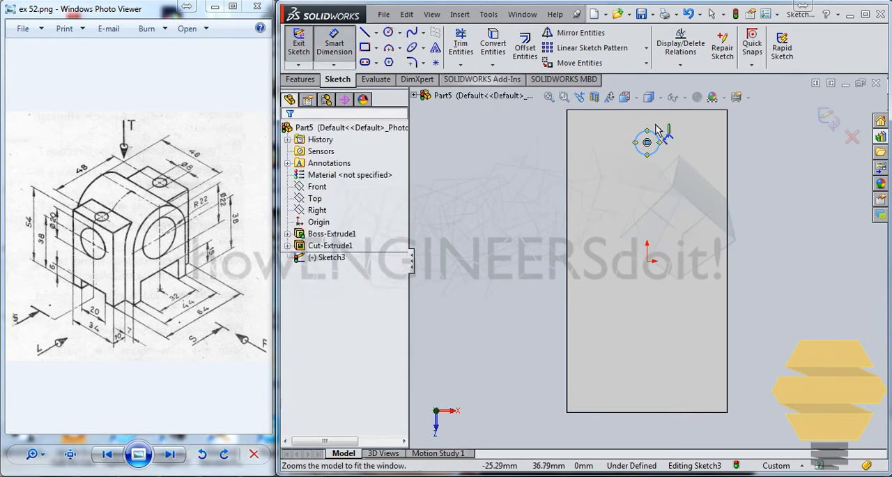
left_click(634, 142)
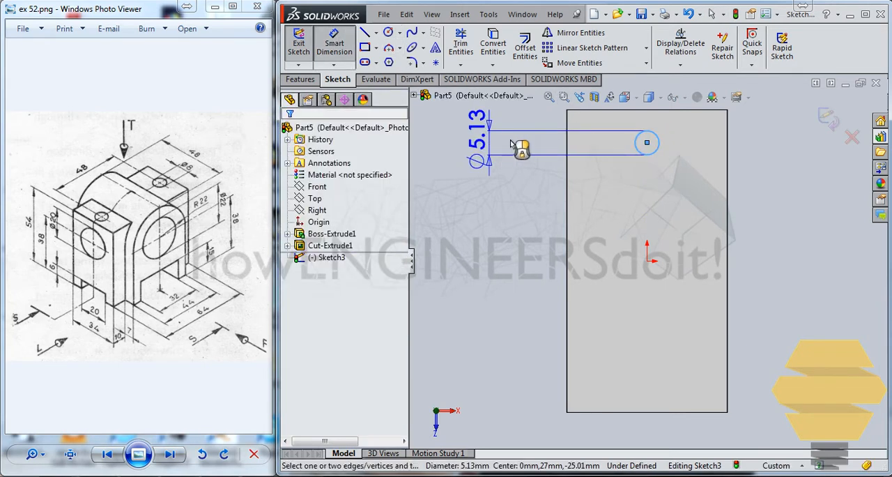
left_click(511, 144)
type("8")
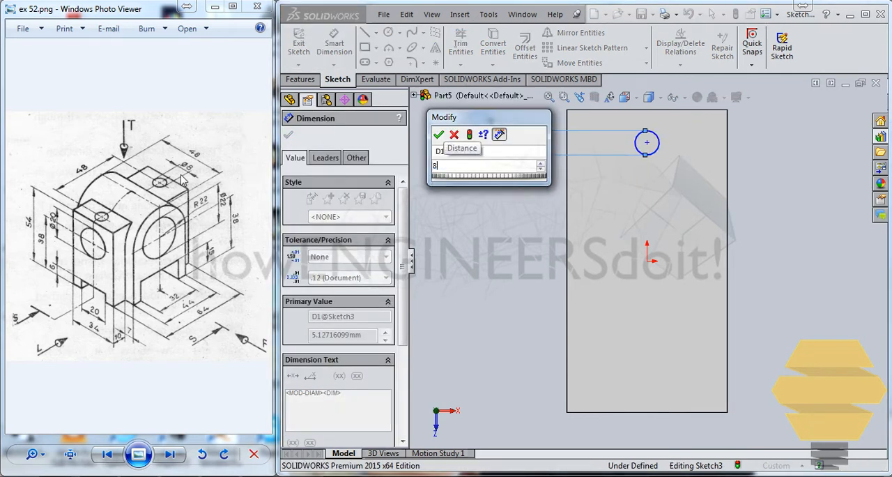
key("Return")
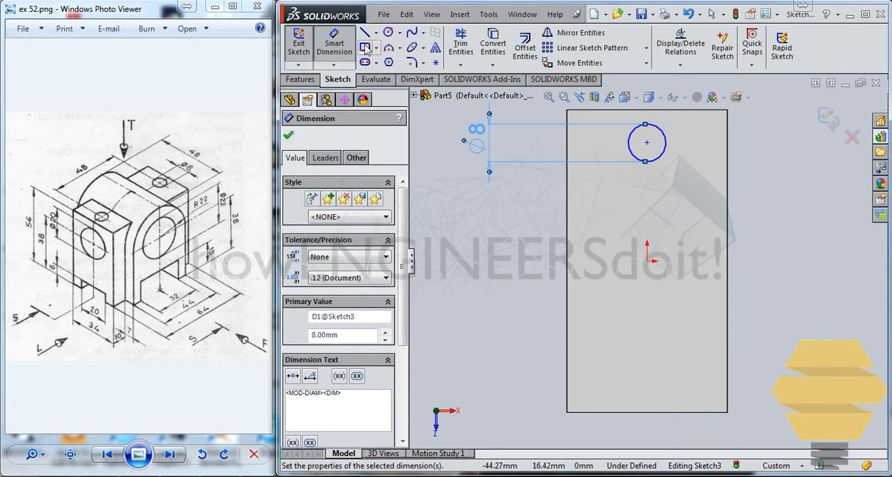
key("Escape")
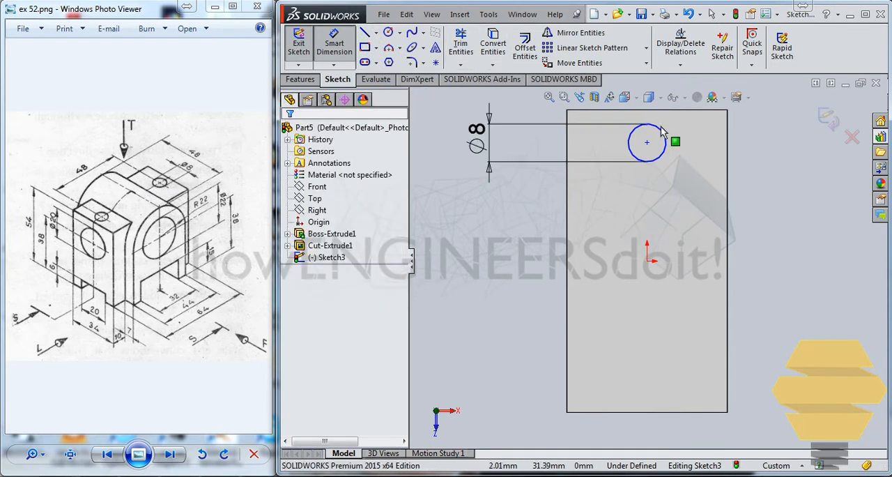
- Draw a horizontal centerline from the origin to the long side edge of the top face
left_click(666, 140)
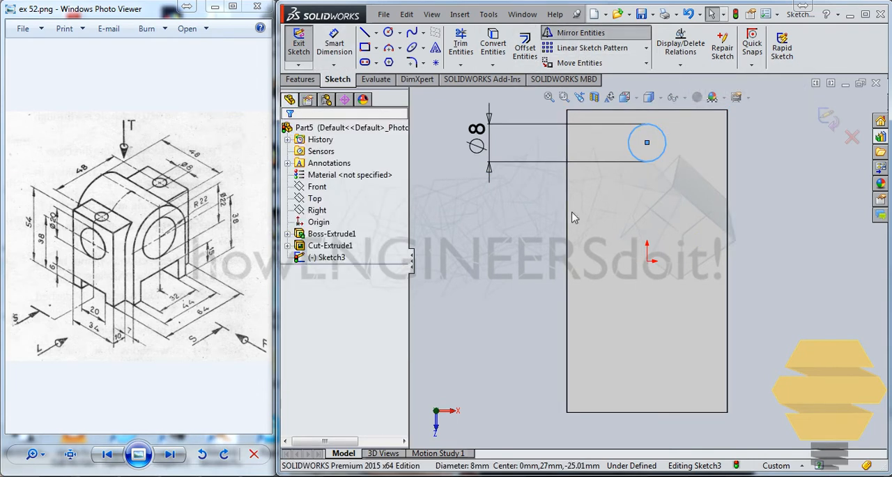
key("Escape")
left_click(377, 36)
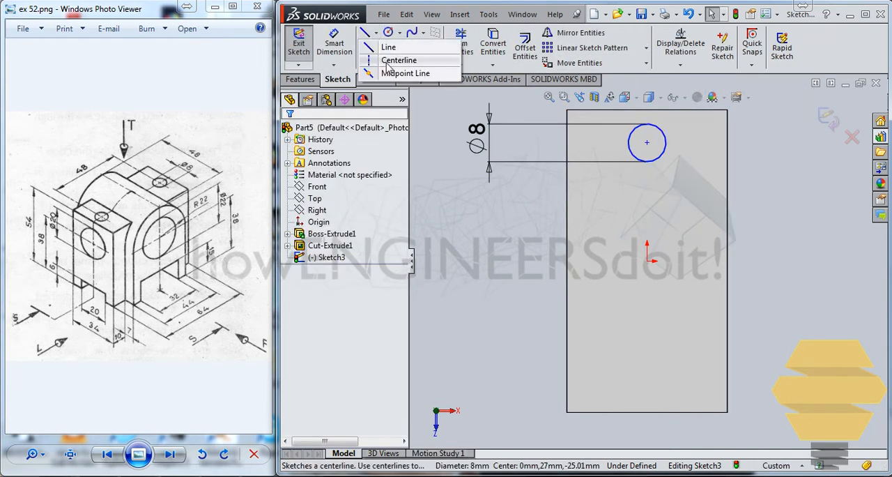
left_click(390, 60)
left_click(646, 261)
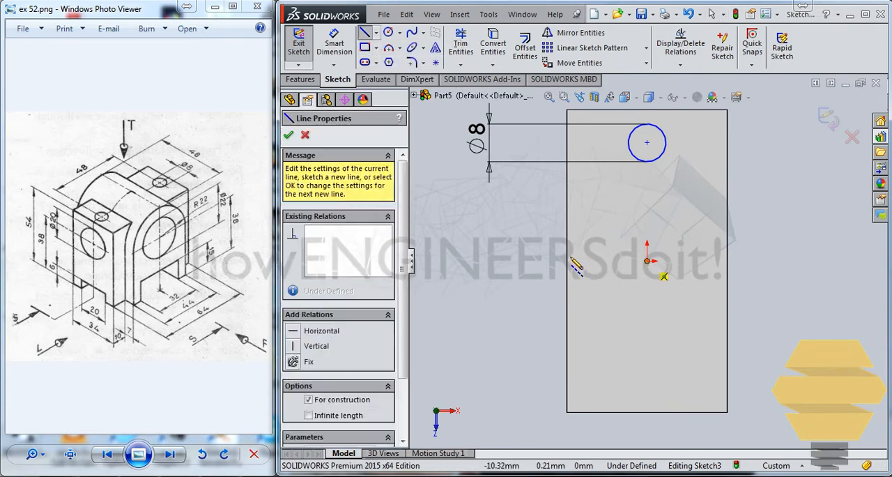
left_click(565, 261)
key("Escape")
key("Escape")
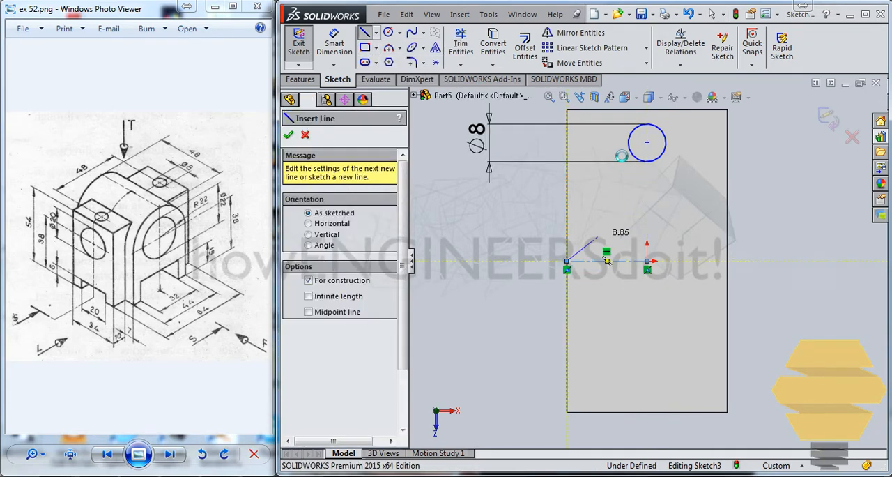
- Mirror the 8 mm circle about the horizontal centerline on the block's top face
left_click(631, 143)
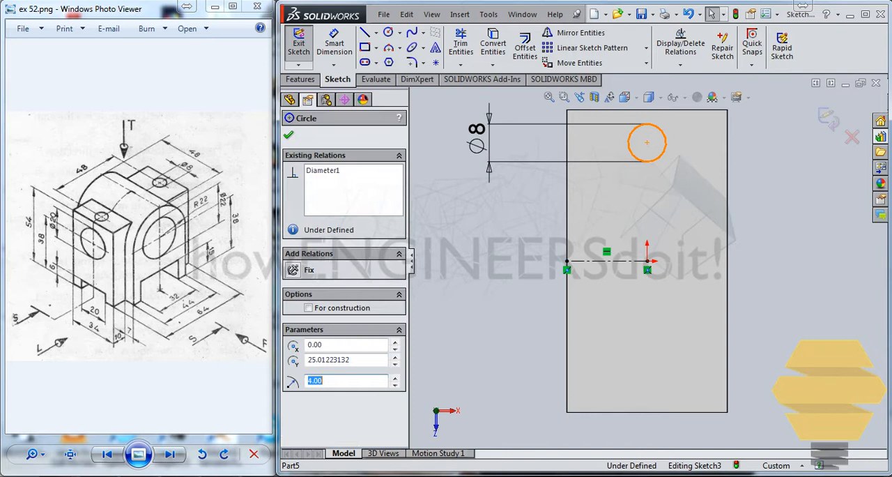
left_click(580, 33)
left_click(343, 304)
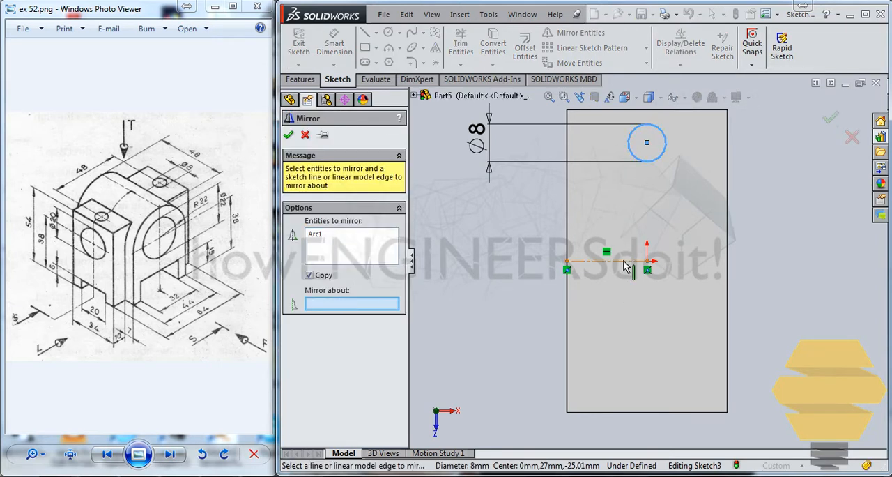
left_click(624, 262)
left_click(289, 135)
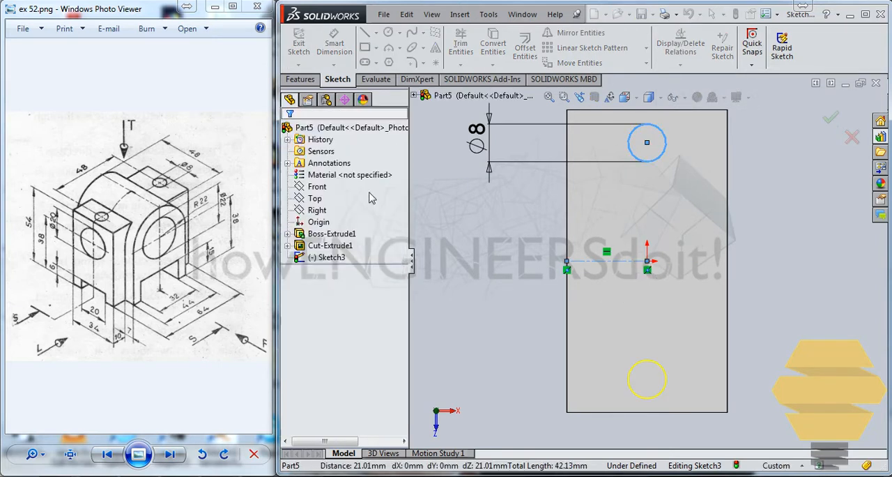
- Dimension the distance between the centers of the two top-face circles and set it to 48 mm
left_click(338, 43)
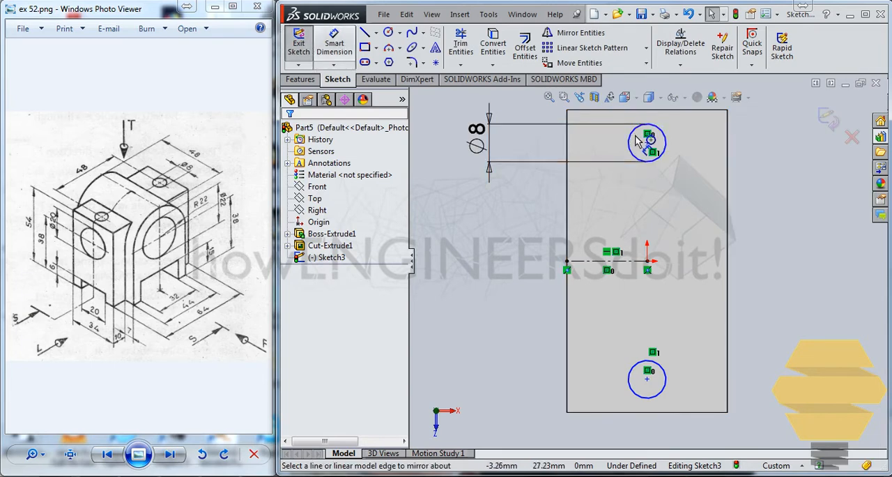
left_click(648, 379)
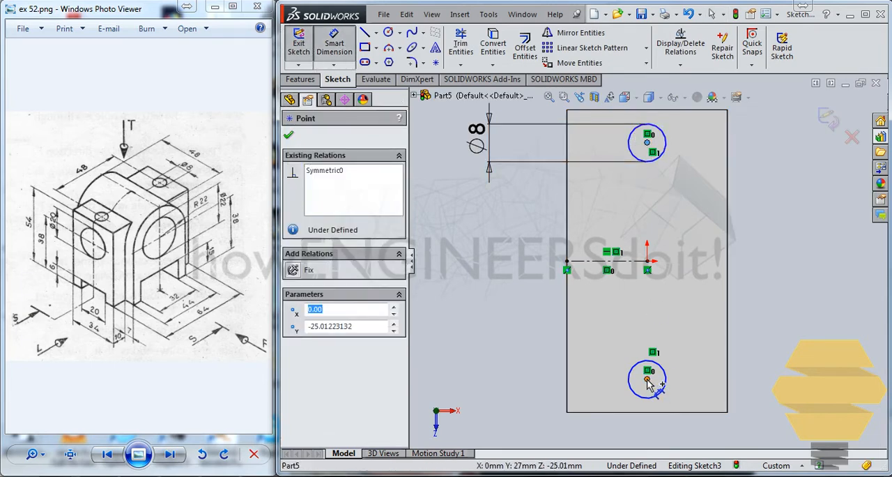
left_click(648, 142)
left_click(505, 247)
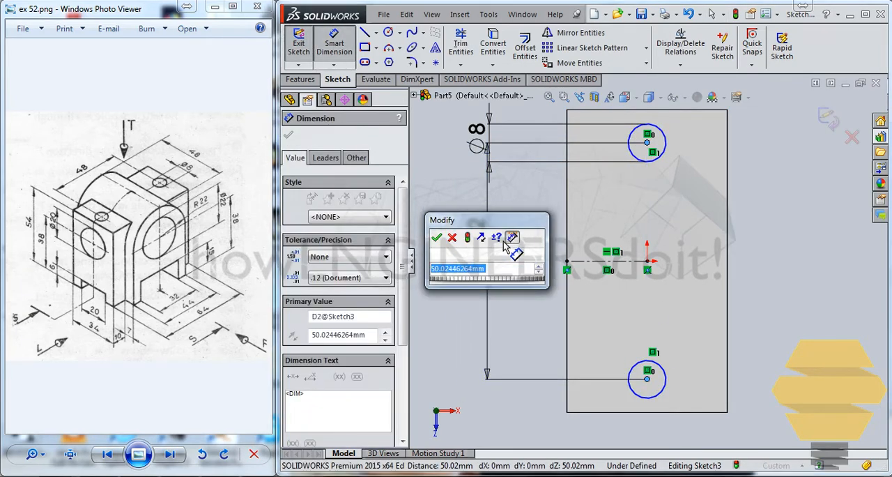
key("Return")
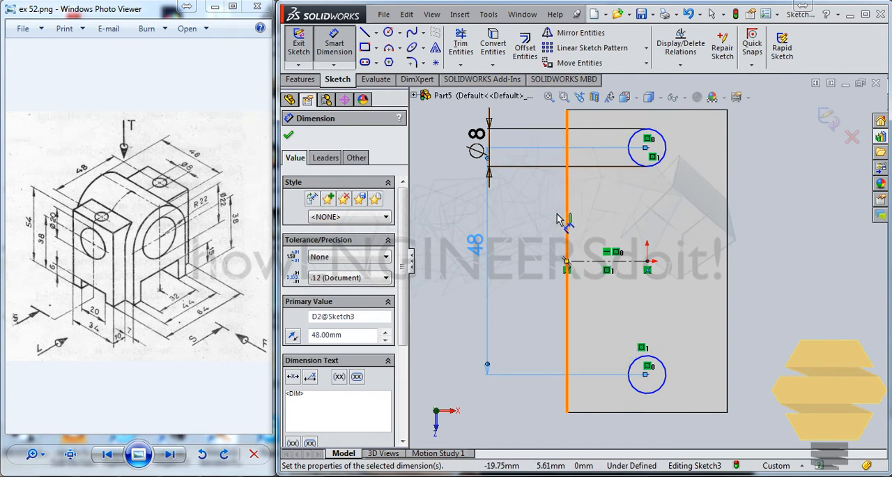
key("Escape")
key("Escape")
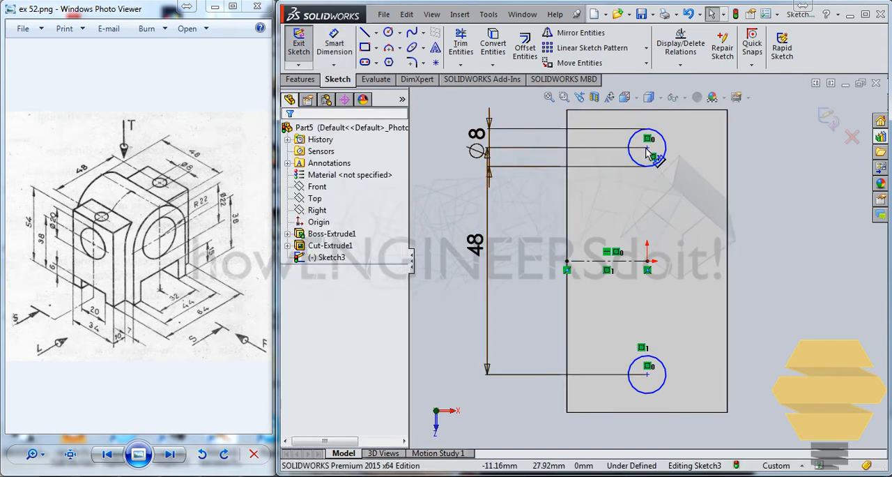
- Add a Vertical relation between the center of the original 8 mm circle and the origin
left_click(648, 147)
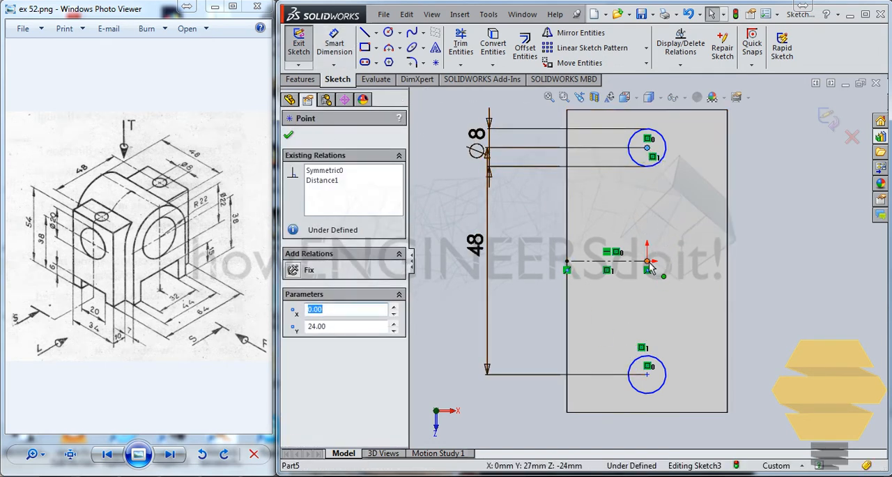
left_click(647, 261, "ctrl")
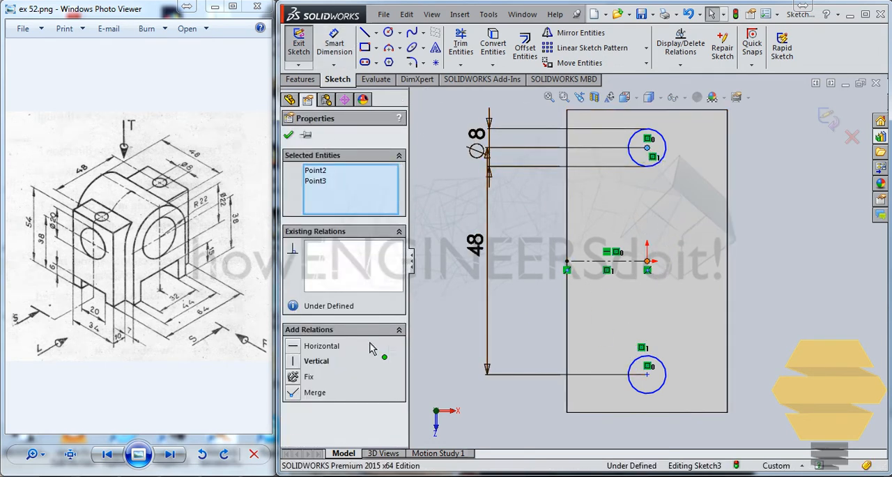
left_click(293, 361)
left_click(288, 135)
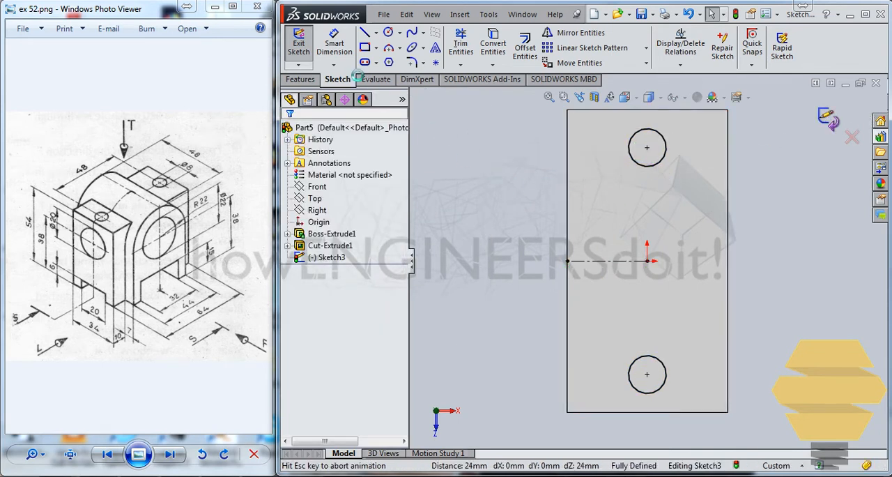
- Cut the two top-face circles into the block as a Blind Extruded Cut 17 mm deep
left_click(309, 80)
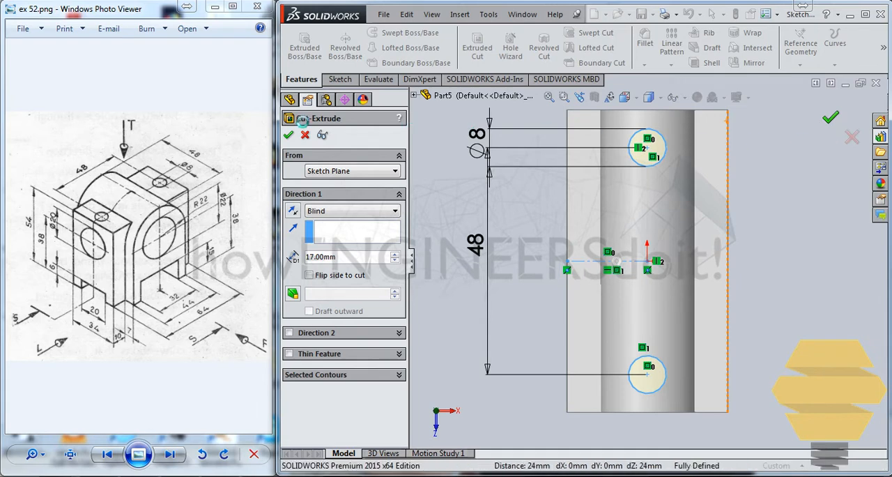
left_click(846, 119)
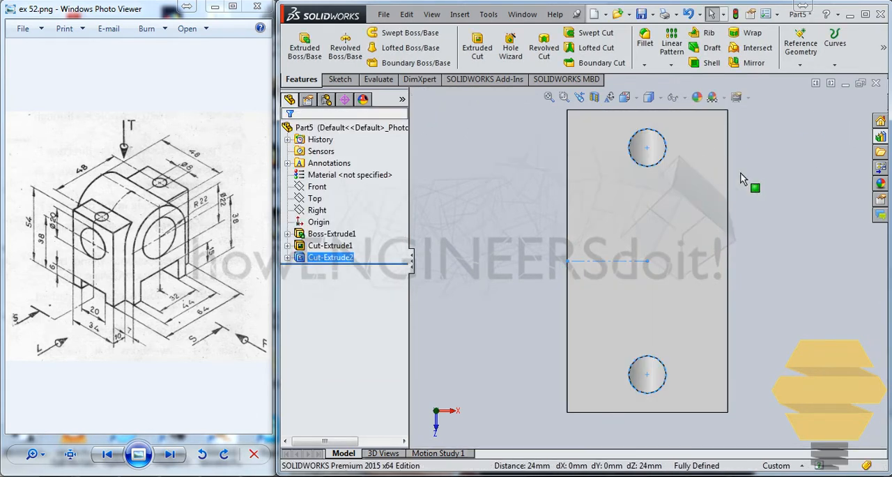
middle_click_drag(552, 183, 427, 271)
- Edit the top-hole cut and change its end condition to Through All
right_click(341, 260)
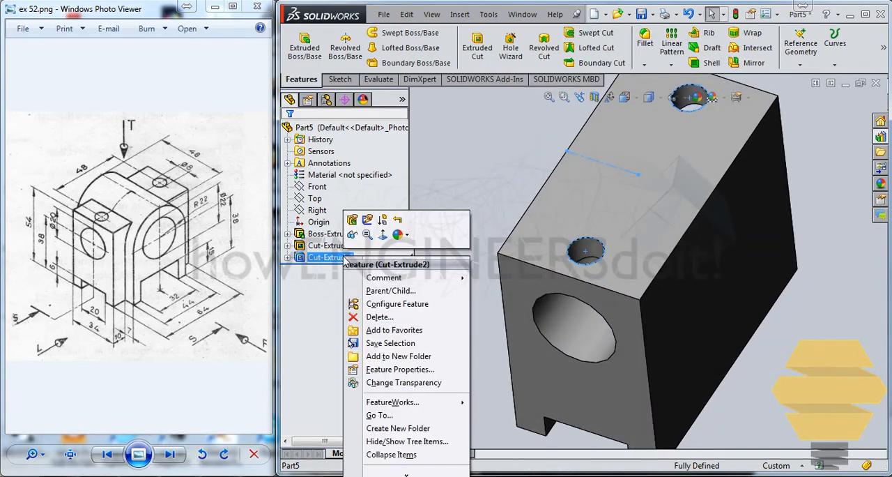
left_click(362, 232)
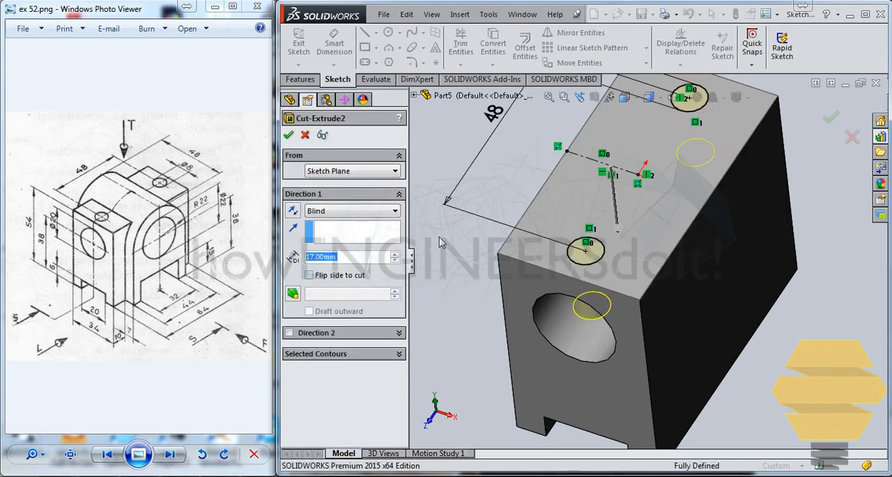
left_click(326, 212)
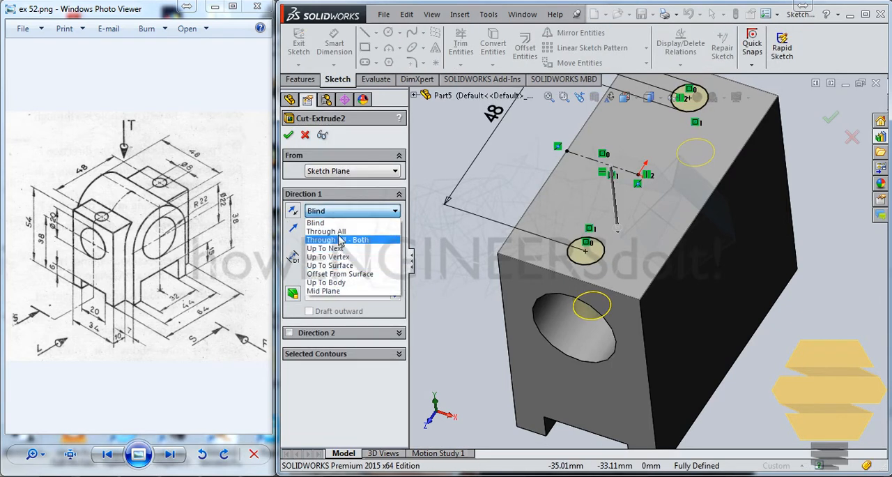
left_click(328, 231)
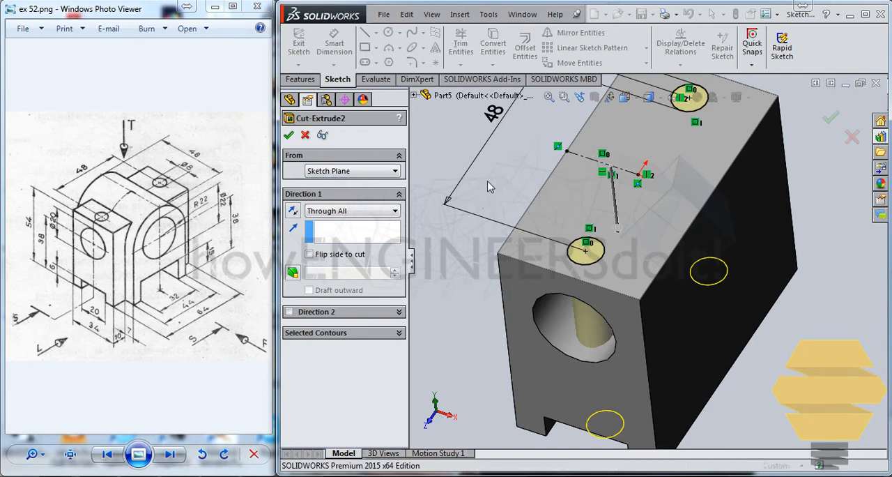
key("Return")
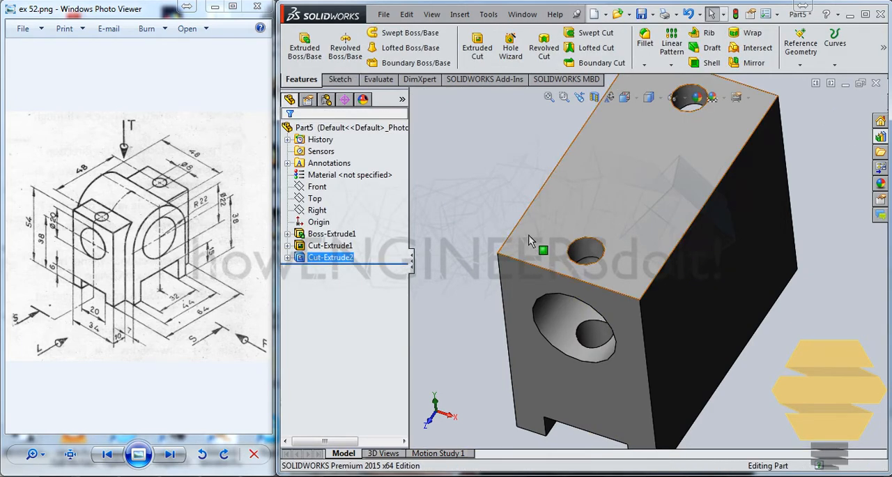
middle_click_drag(492, 233, 533, 138)
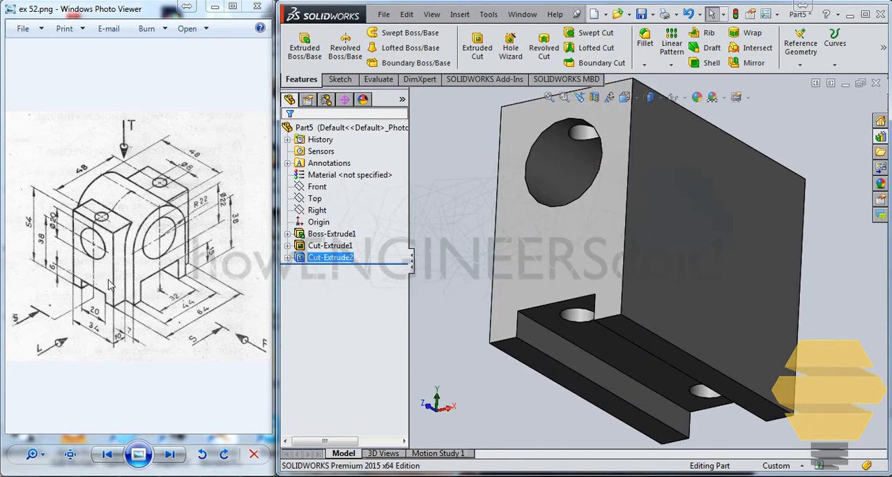
middle_click_drag(583, 148, 568, 274)
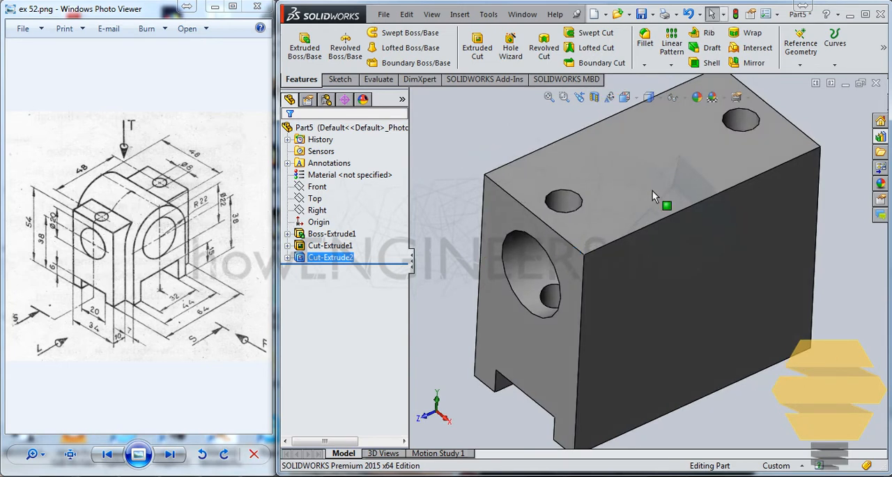
scroll(542, 222, "up", 2)
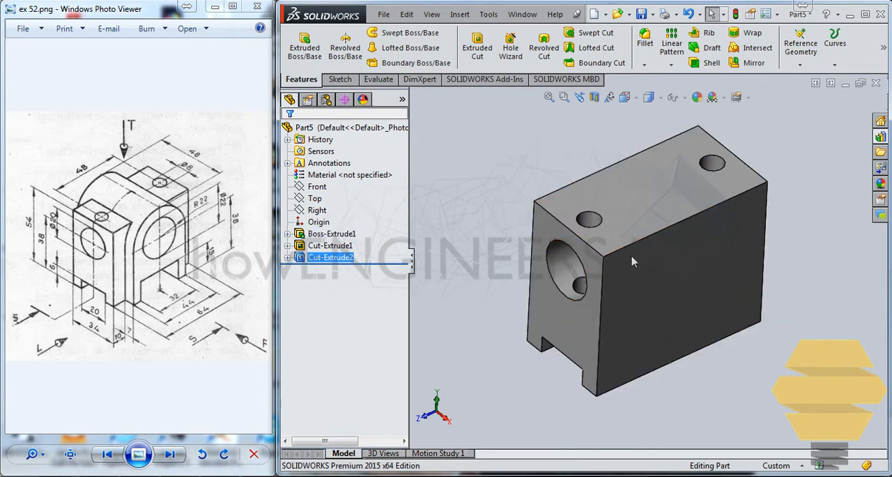
left_click(711, 298)
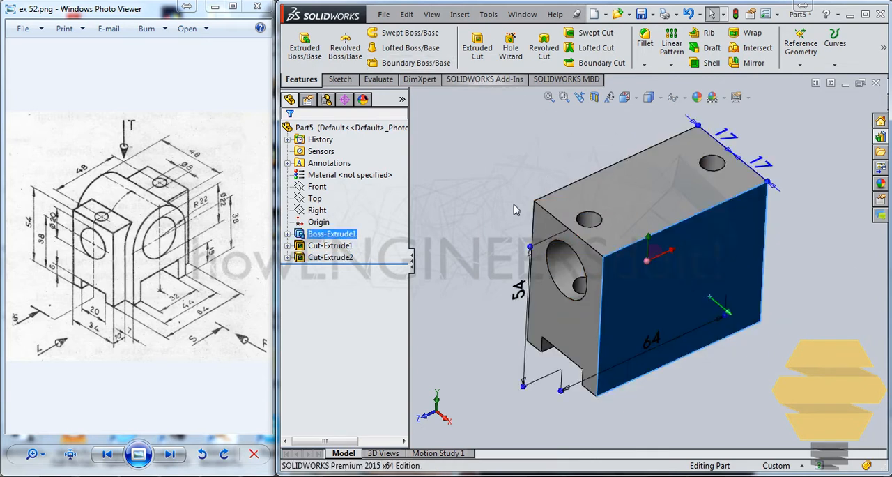
left_click(494, 172)
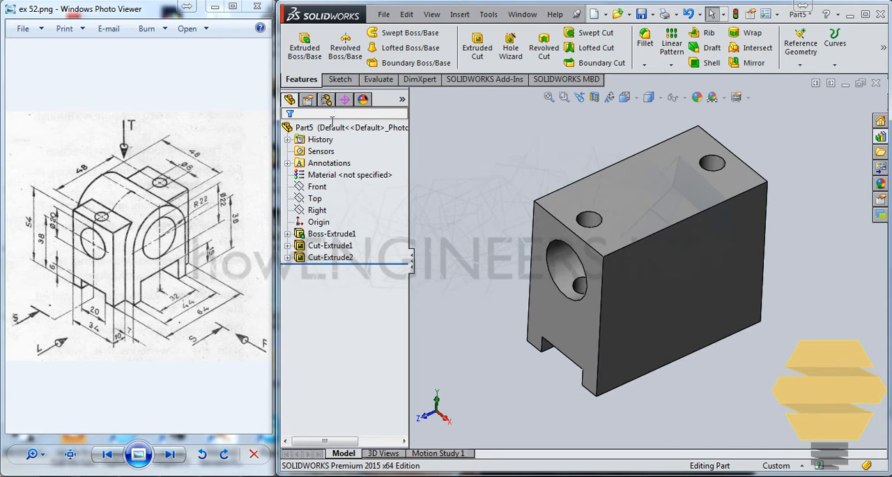
- Sketch two concentric circles on the Right plane, about 16.8 mm and 54.9 mm in diameter, centered about 11 mm directly above the origin
left_click(317, 188)
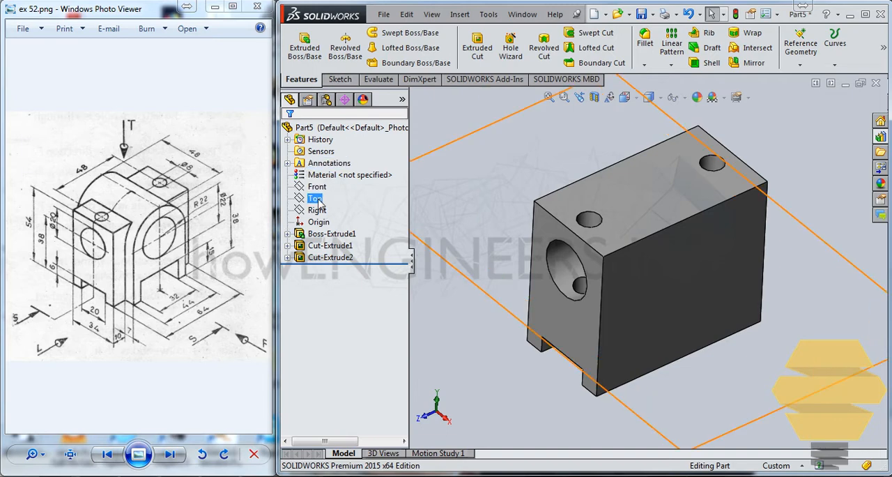
left_click(317, 210)
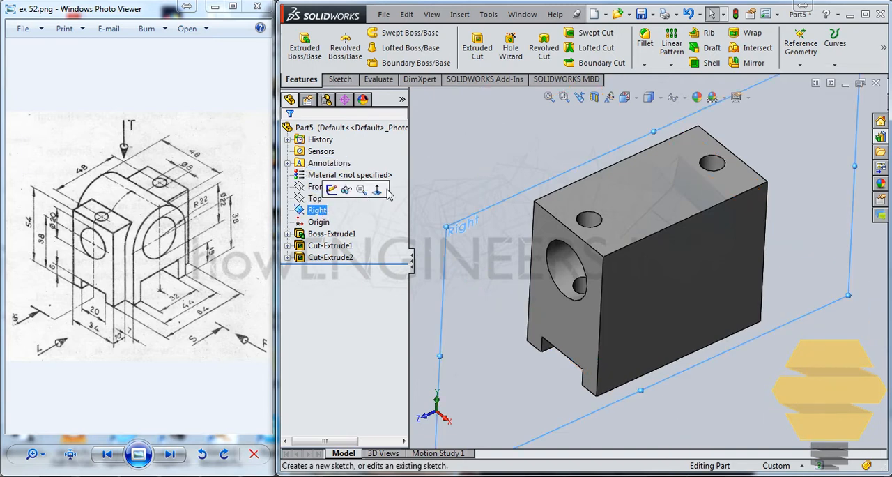
left_click(340, 78)
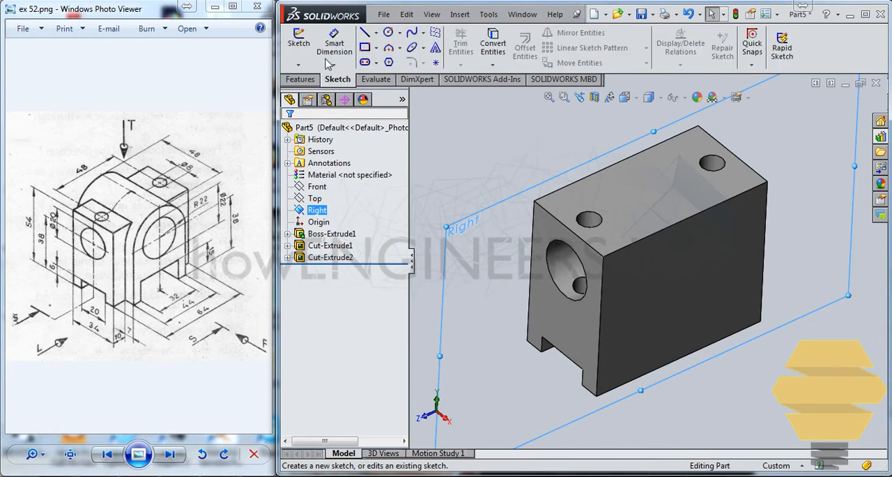
left_click(298, 43)
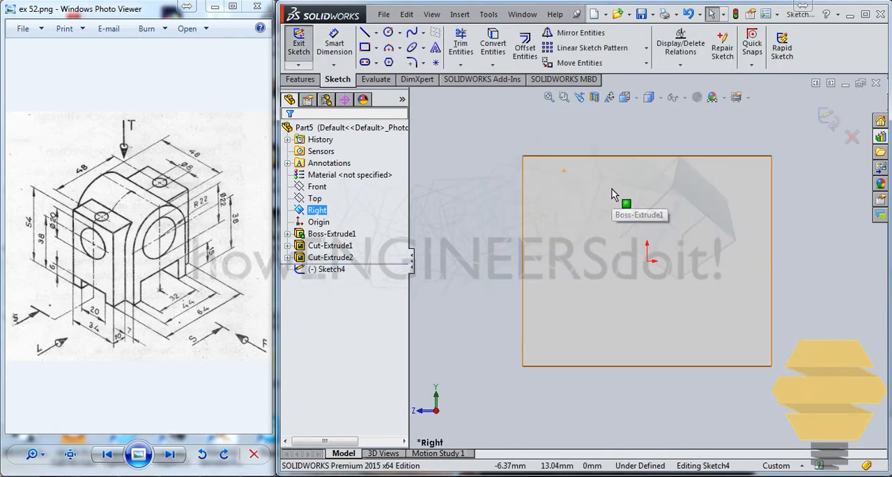
left_click(388, 33)
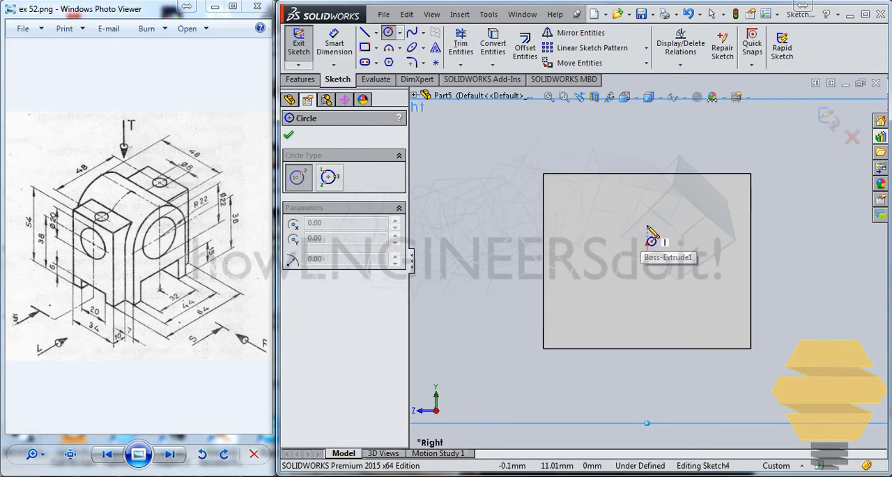
left_click(646, 224)
left_click(666, 205)
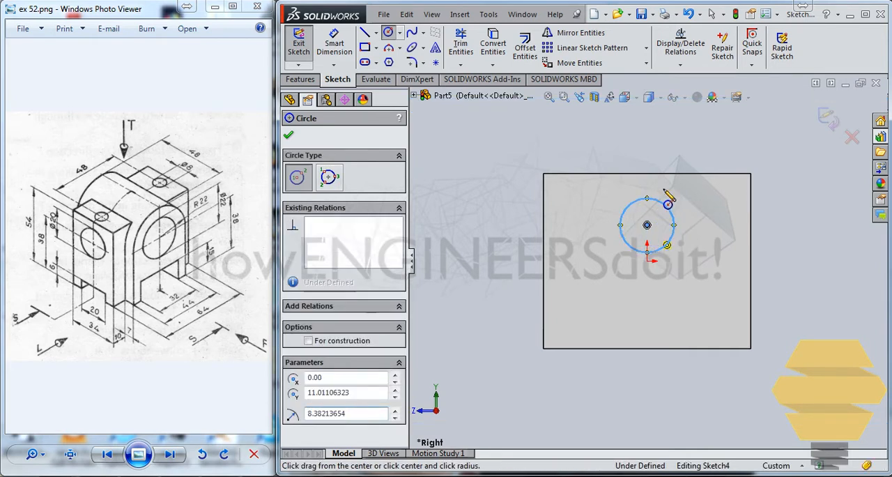
left_click(647, 224)
left_click(658, 137)
key("Escape")
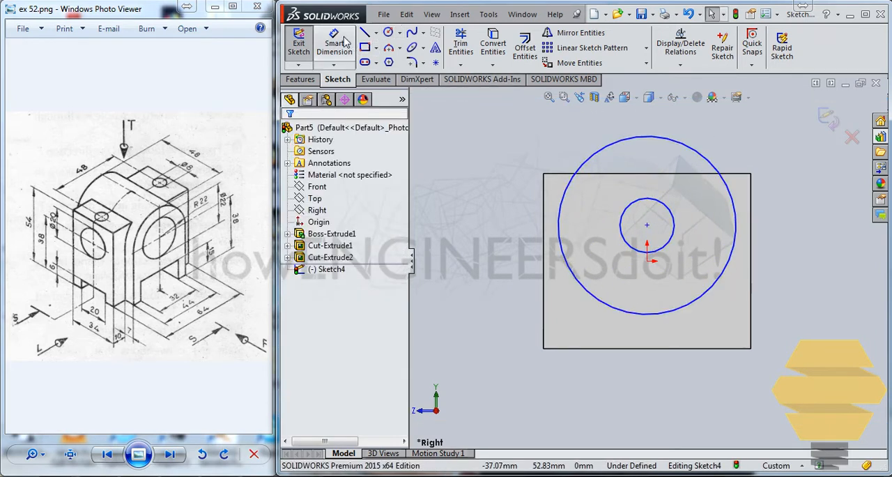
- Dimension the outer circle's diameter and set it to 44 mm
left_click(334, 43)
left_click(600, 149)
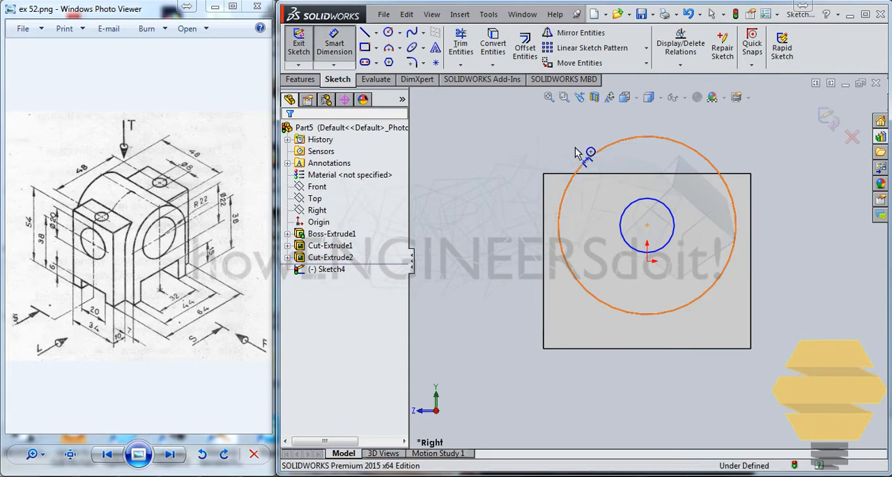
left_click(515, 143)
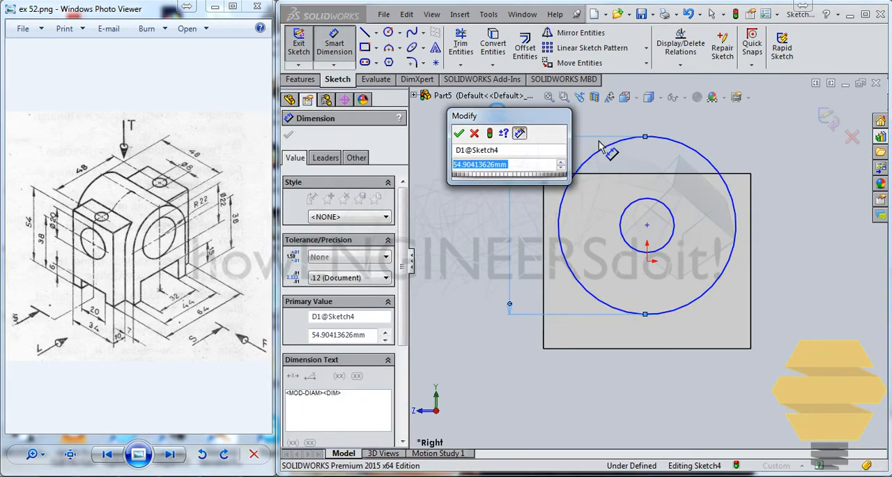
type("44")
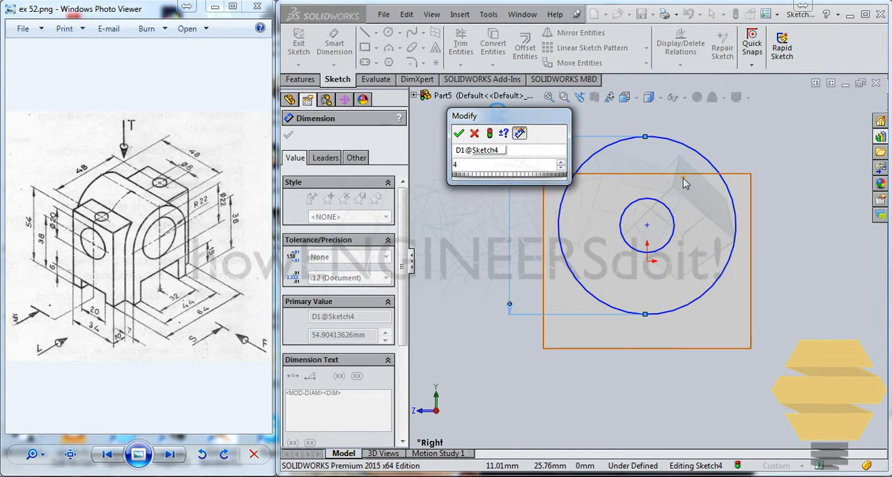
key("Return")
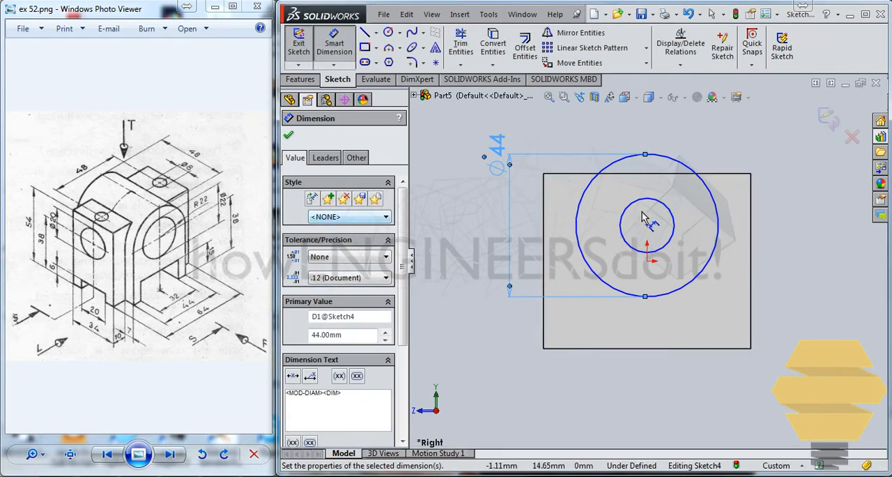
- Dimension the inner circle's diameter and set it to 22 mm
left_click(629, 207)
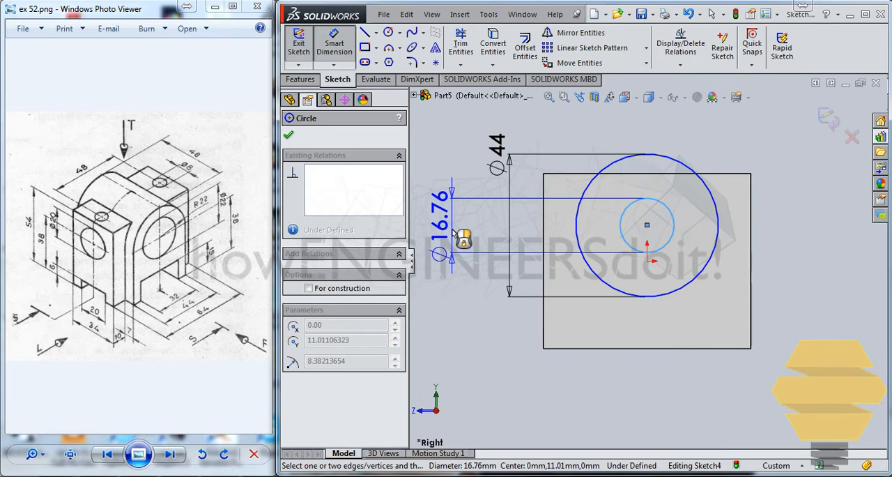
left_click(507, 230)
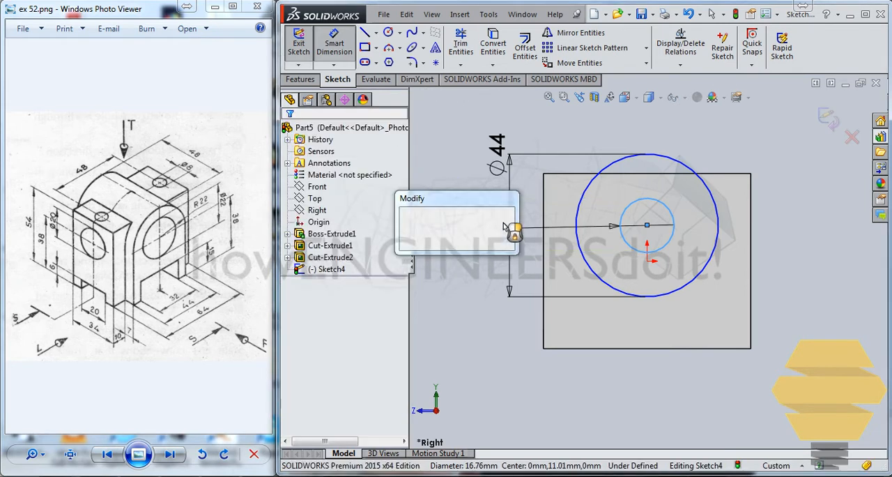
type("22")
key("Return")
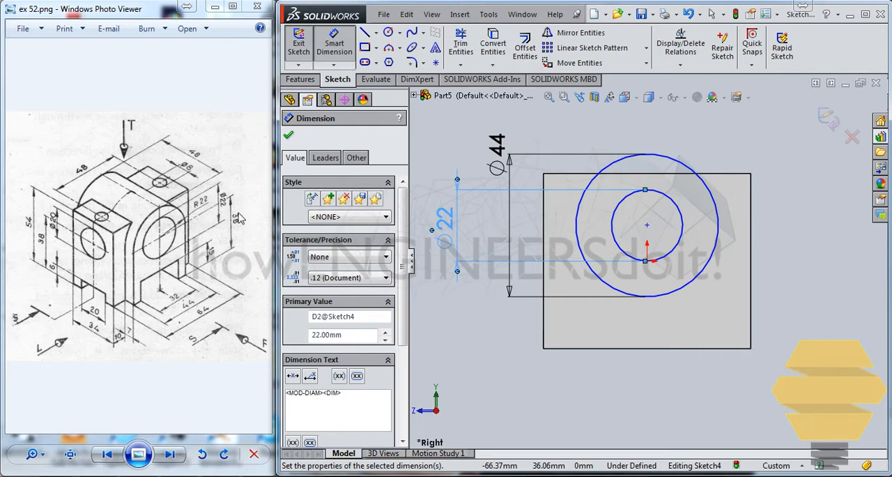
- Dimension the height of the circles' center above the block's bottom edge and set it to 38 mm
left_click(646, 225)
left_click(732, 348)
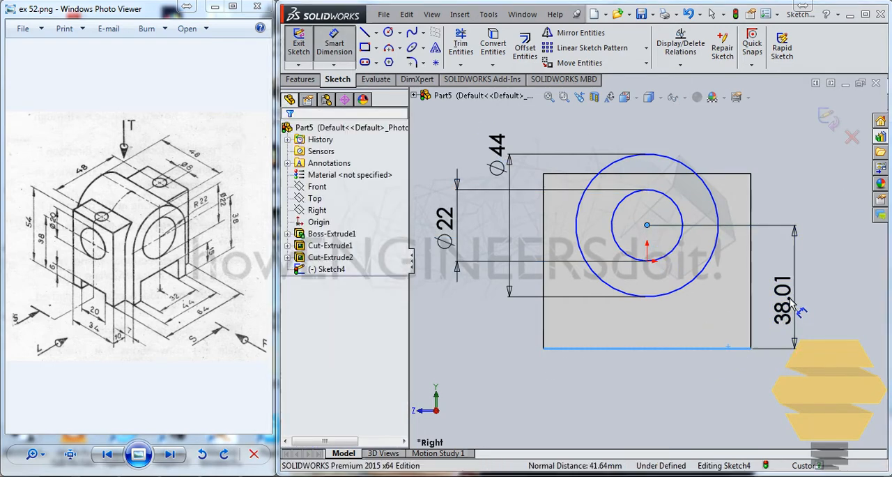
left_click(792, 303)
type("38.00mm")
key("Return")
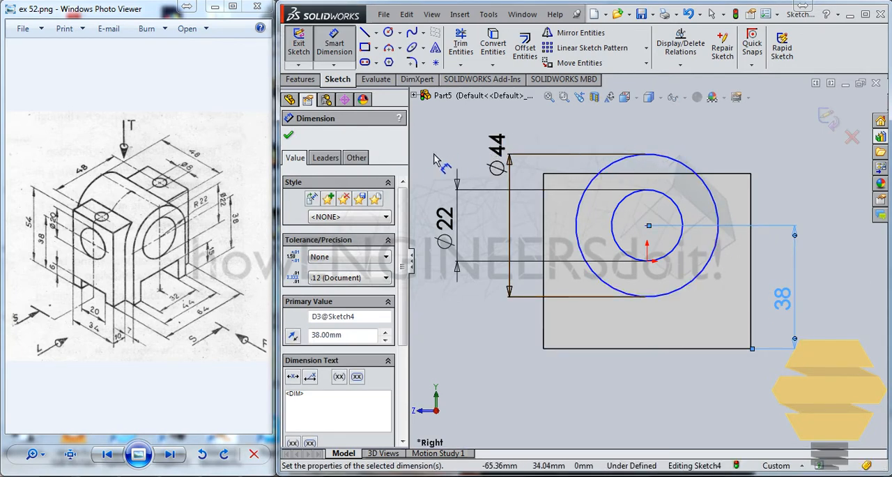
key("Escape")
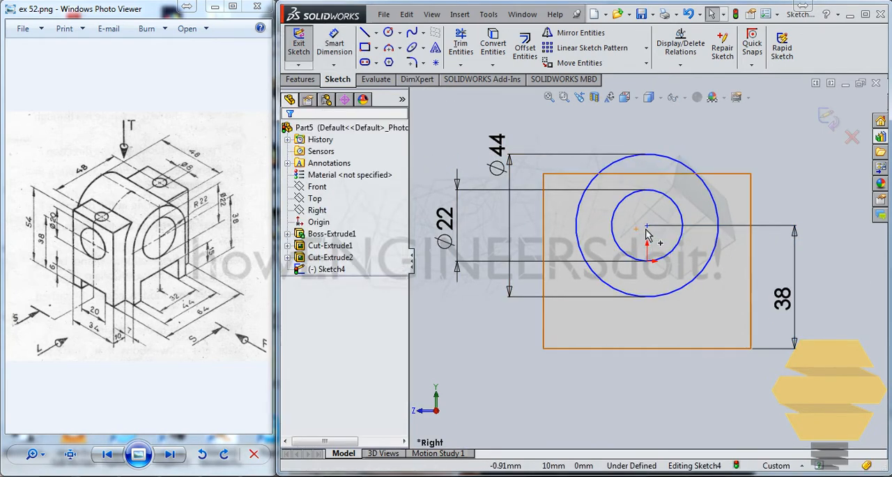
- Add a Vertical relation between the circles' center point and the origin
left_click(646, 227)
left_click(646, 260, "ctrl")
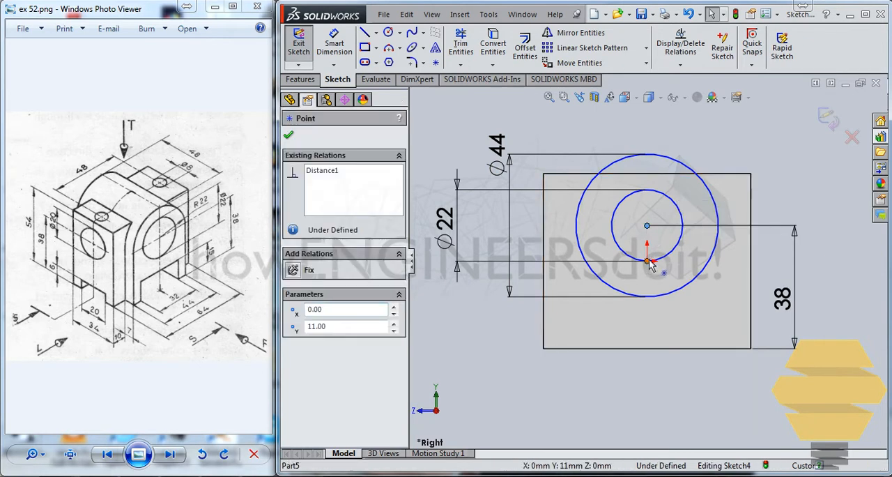
left_click(308, 361)
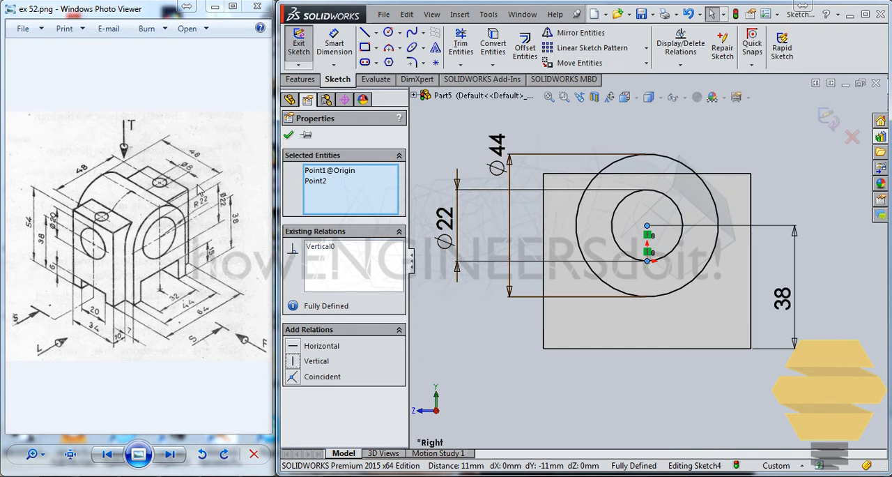
left_click(288, 134)
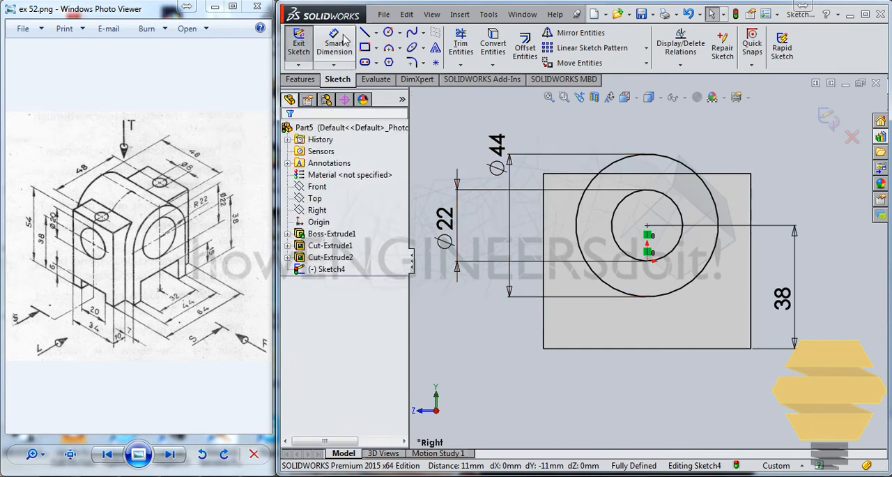
- Sketch a vertical line about 68.7 mm long, left of the outer circle, from above the block down to its bottom edge
left_click(565, 126)
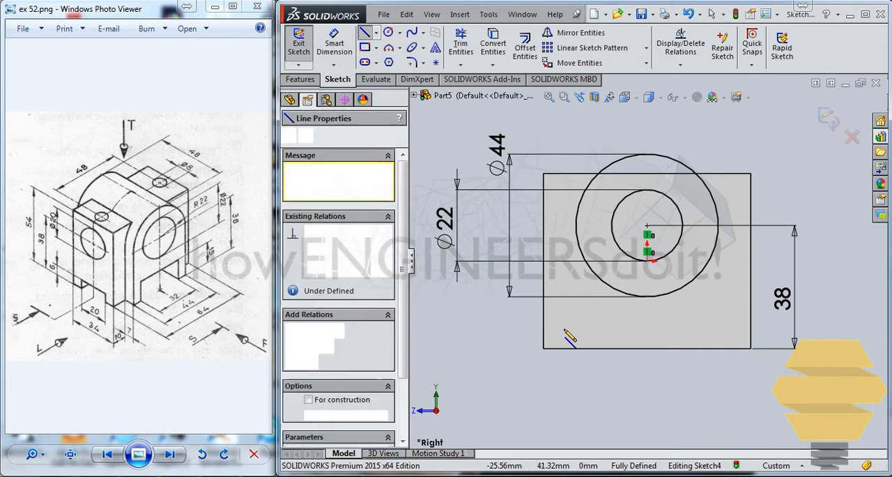
left_click(566, 349)
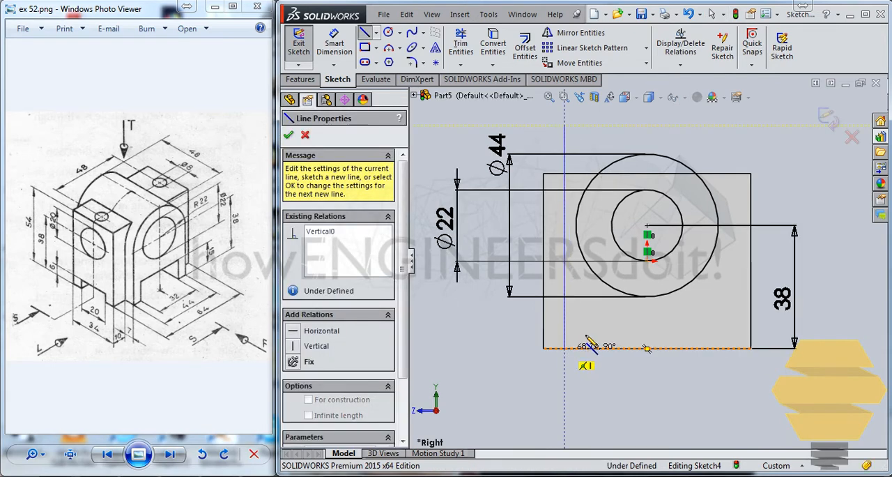
key("Escape")
key("Escape")
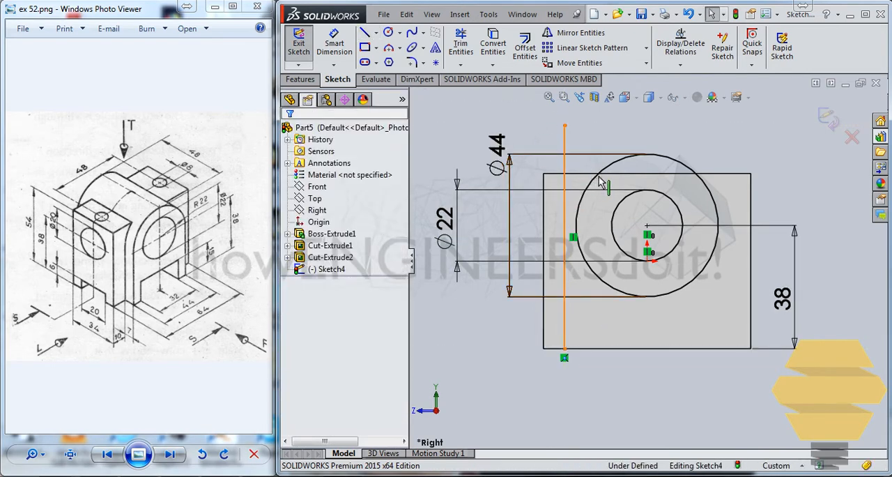
- Add a Tangent relation between the vertical line and the 44 mm circle
left_click(565, 161)
left_click(597, 173, "ctrl")
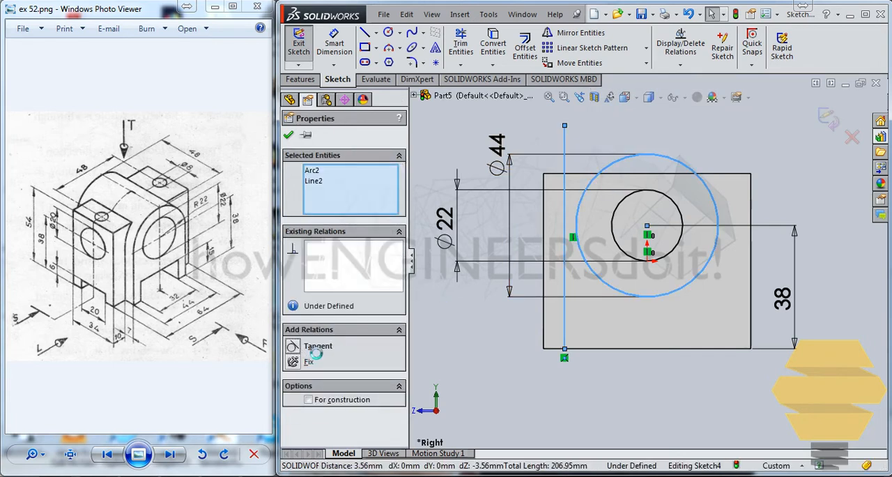
left_click(310, 345)
left_click(288, 135)
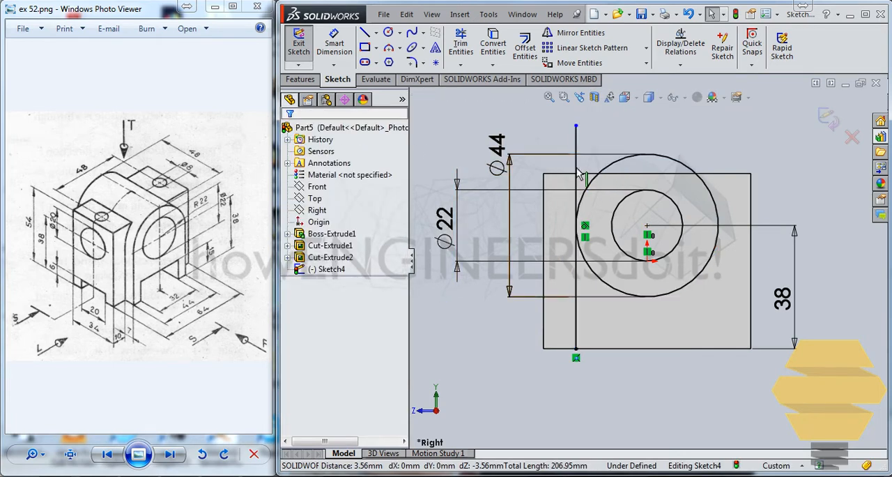
- Sketch a vertical construction centerline from the circles' center down to the block's bottom edge
left_click(377, 34)
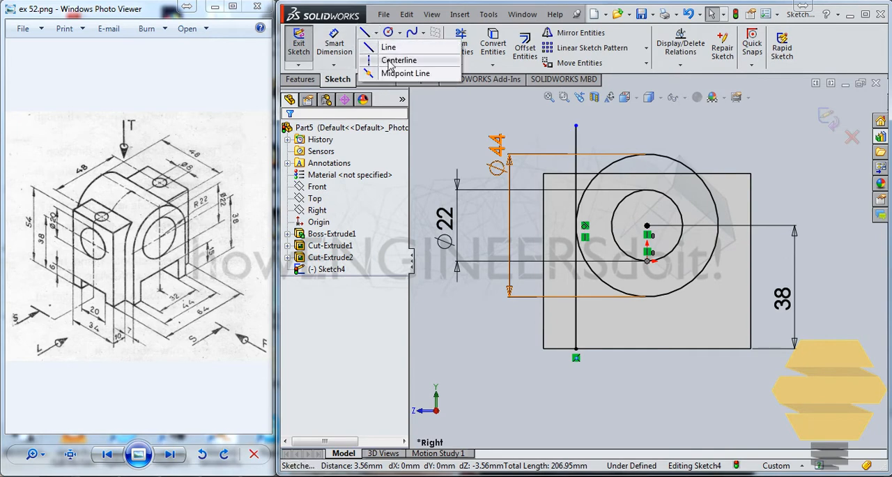
left_click(647, 230)
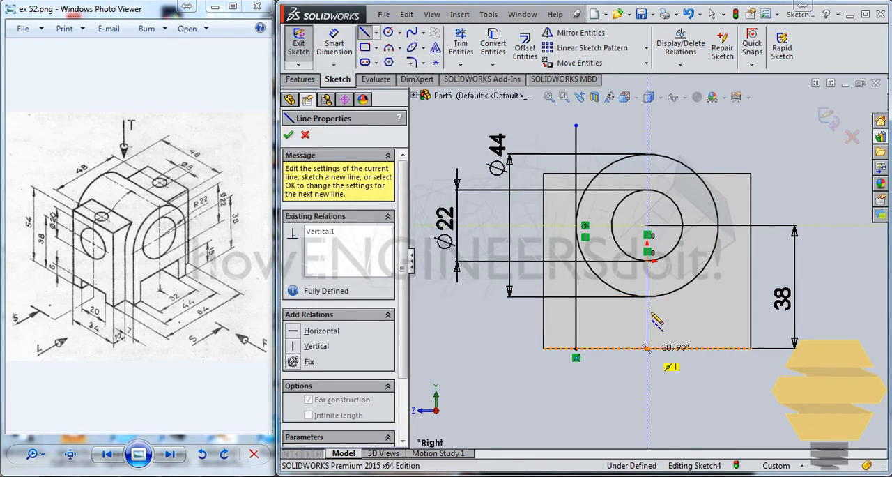
left_click(647, 348)
key("Escape")
- Trim the vertical line above its tangent point and the outer circle's lower-left arc between the line and the centerline
left_click(577, 148)
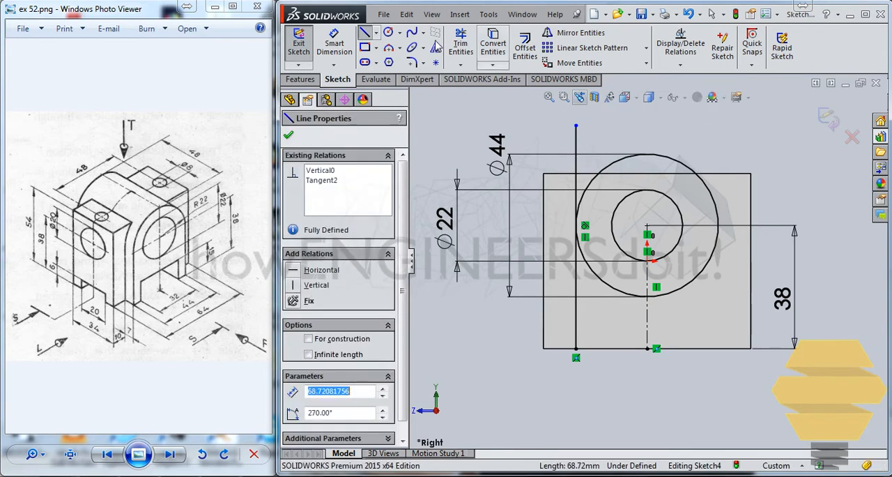
left_click(462, 46)
left_click_drag(549, 135, 586, 133)
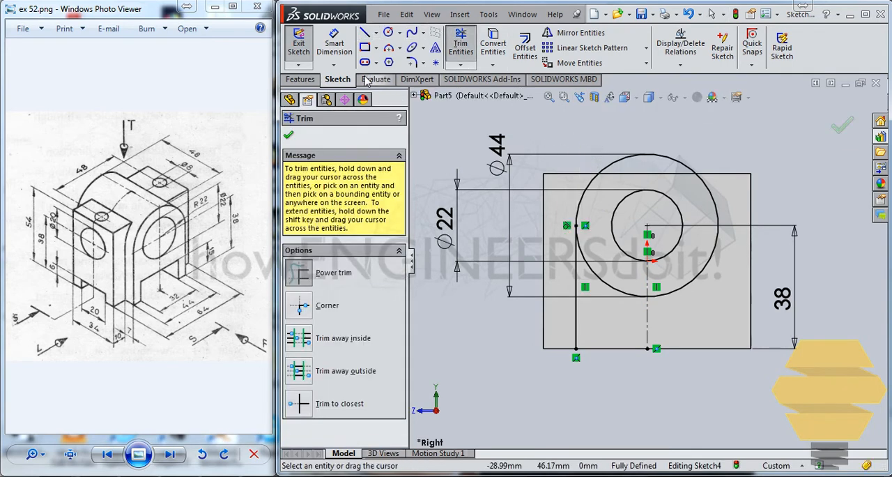
key("Escape")
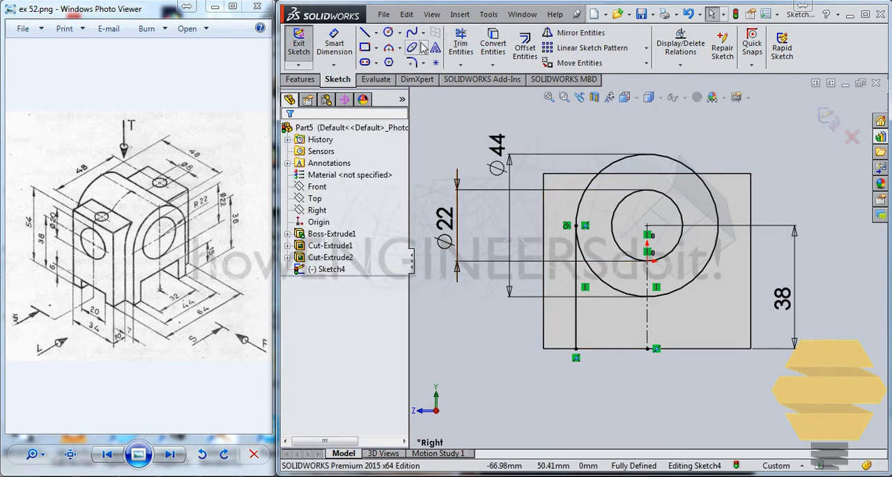
left_click(461, 46)
left_click_drag(614, 307, 608, 282)
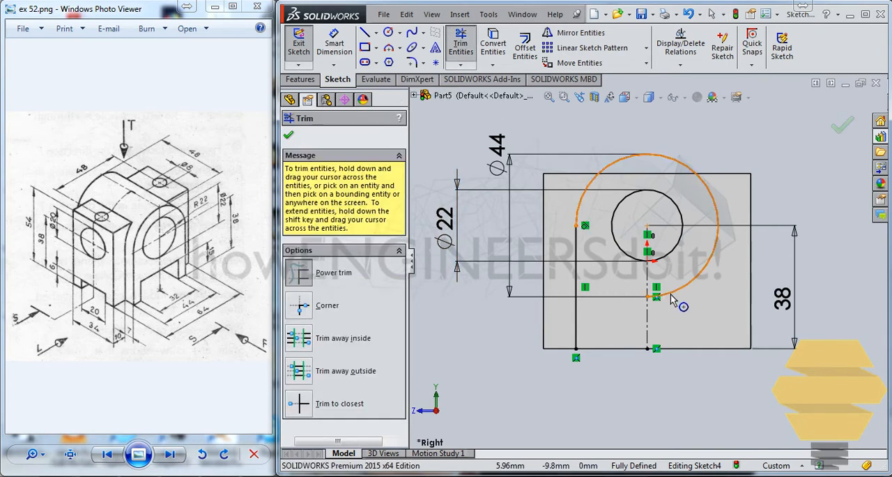
key("Escape")
- Mirror the tangent line about the centerline and trim away the outer circle's remaining lower-right arc
left_click(574, 244)
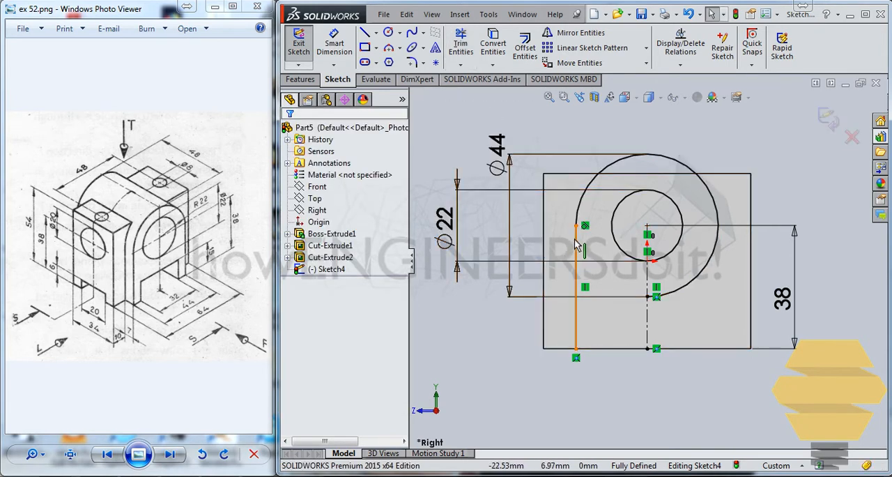
left_click(581, 33)
left_click(324, 304)
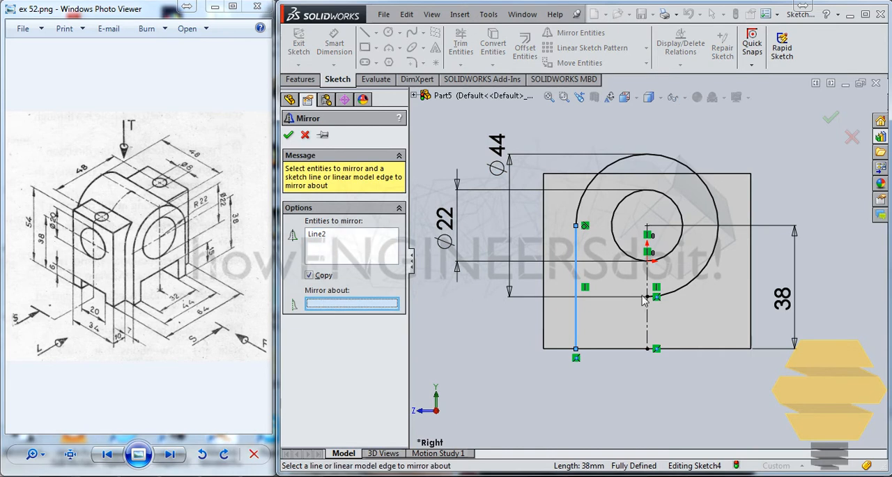
left_click(649, 287)
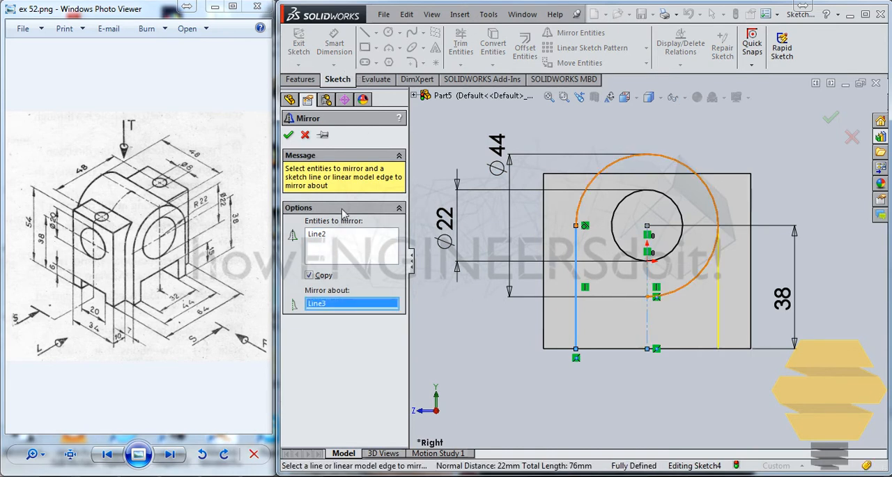
left_click(288, 135)
left_click(460, 43)
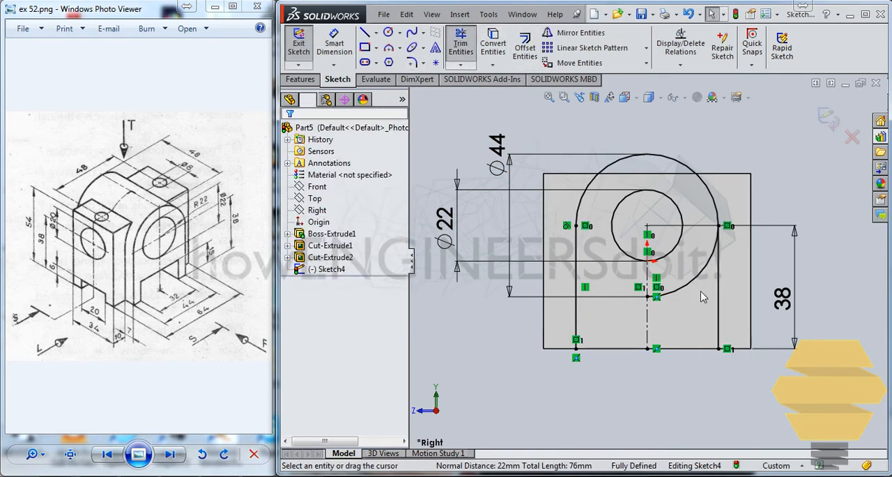
key("Escape")
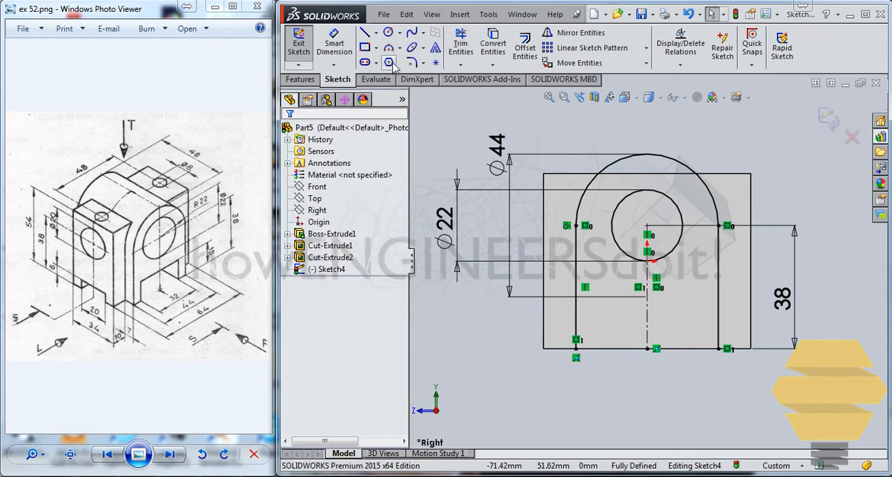
- Convert the block's bottom edge into the sketch, trim its ends beyond the two vertical lines, and exit the sketch
left_click(683, 354)
left_click(486, 45)
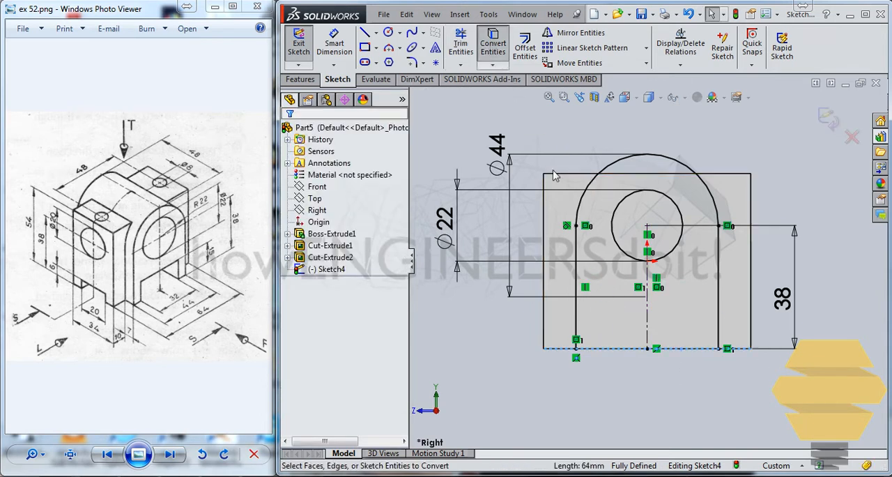
left_click(461, 44)
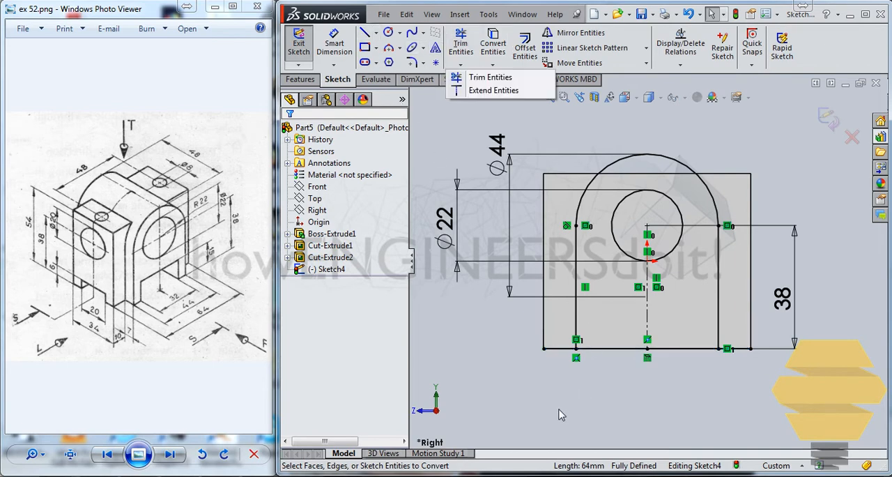
left_click_drag(558, 405, 548, 344)
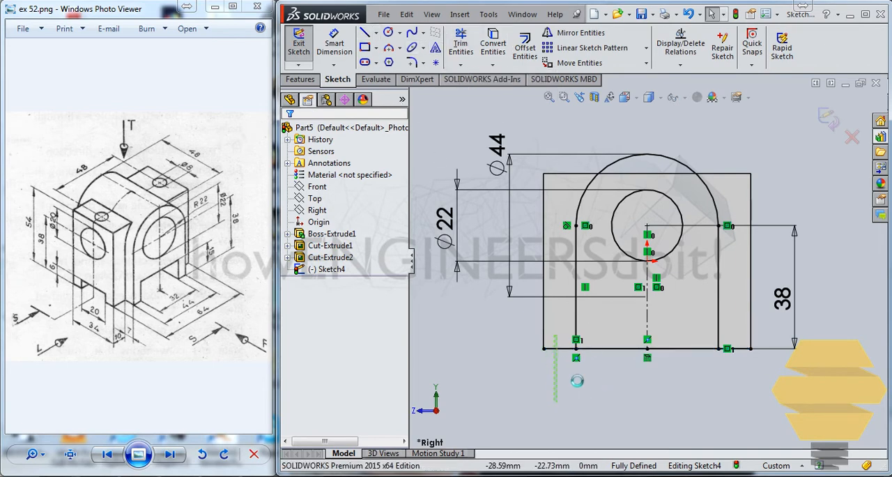
left_click(460, 44)
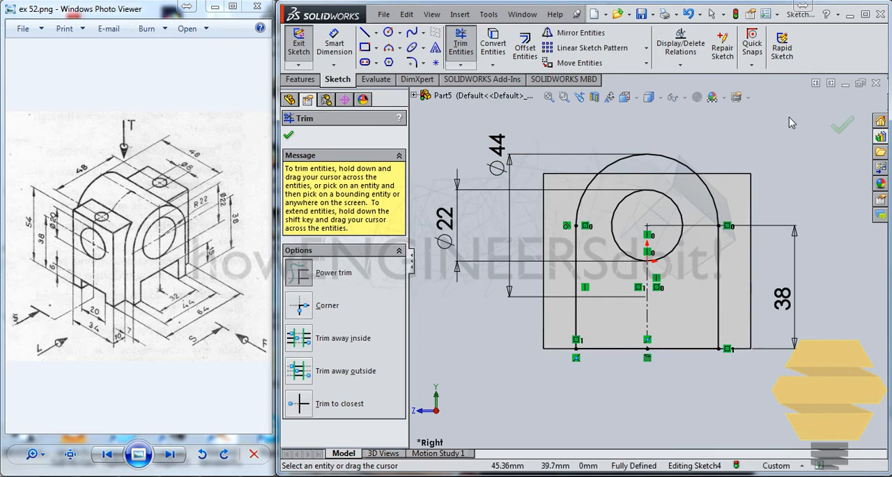
left_click(838, 127)
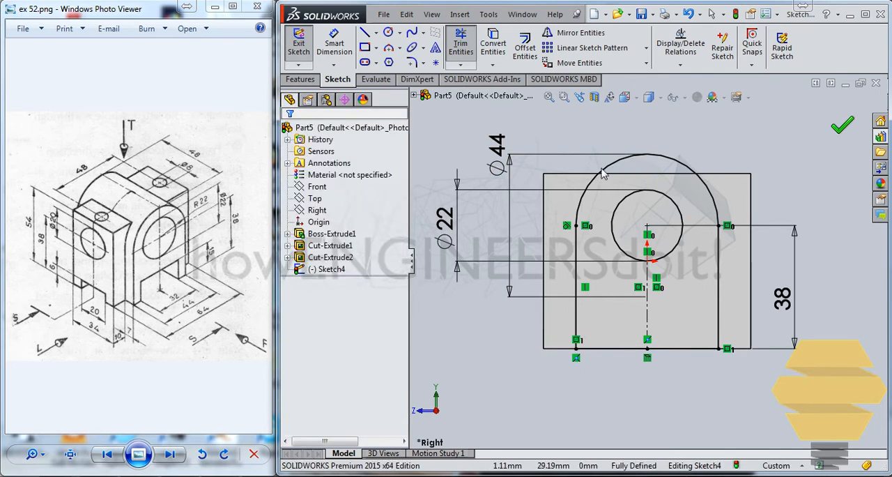
left_click(824, 123)
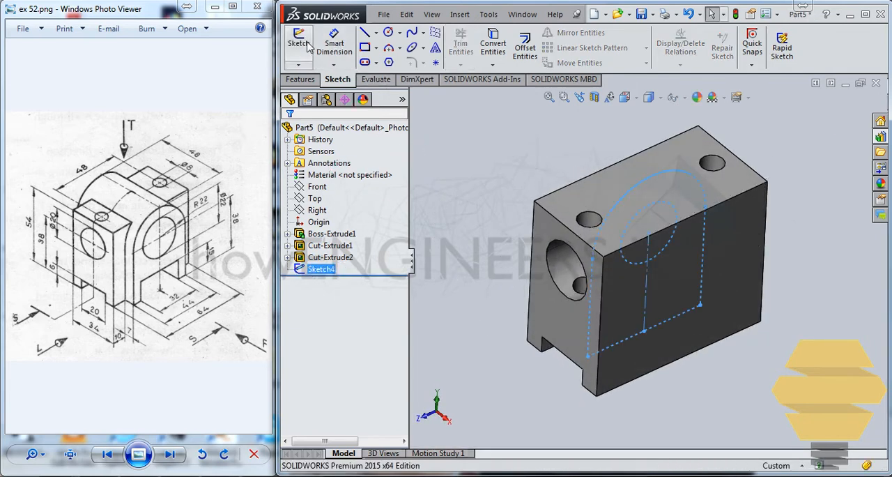
- Extrude the rounded boss profile as a blind boss 24 mm in each of the two directions from its sketch plane
left_click(300, 79)
left_click(304, 46)
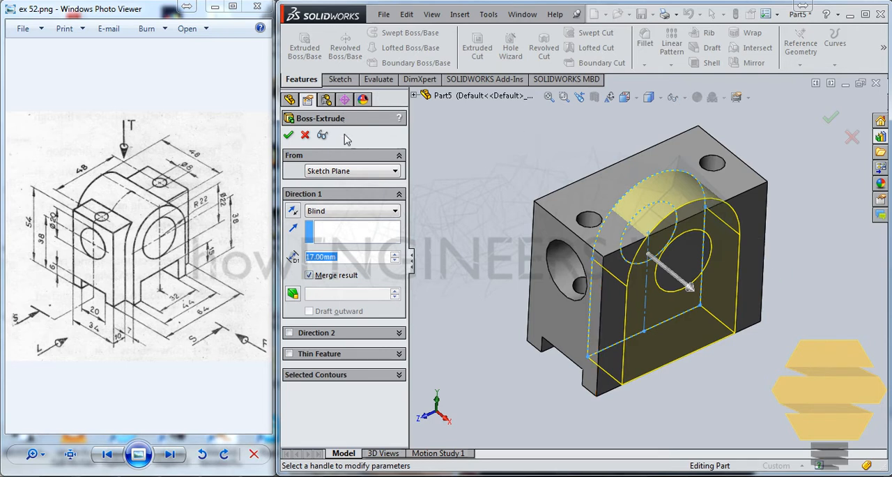
type("24")
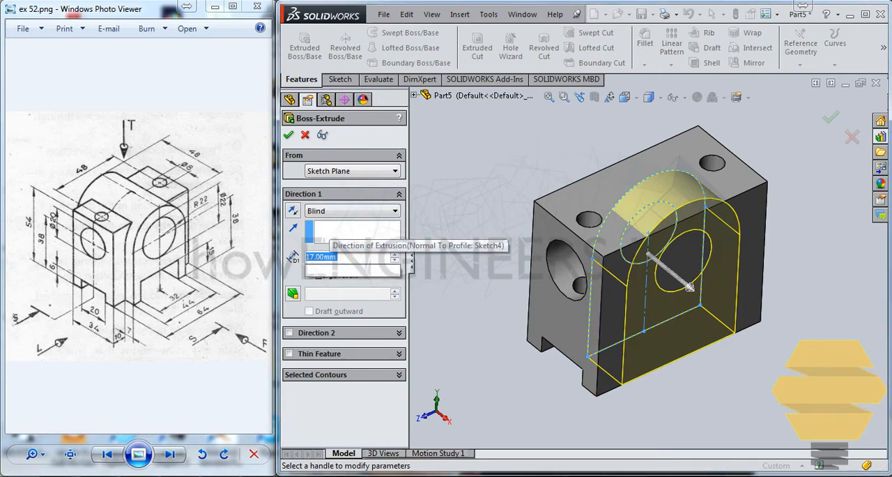
left_click(290, 334)
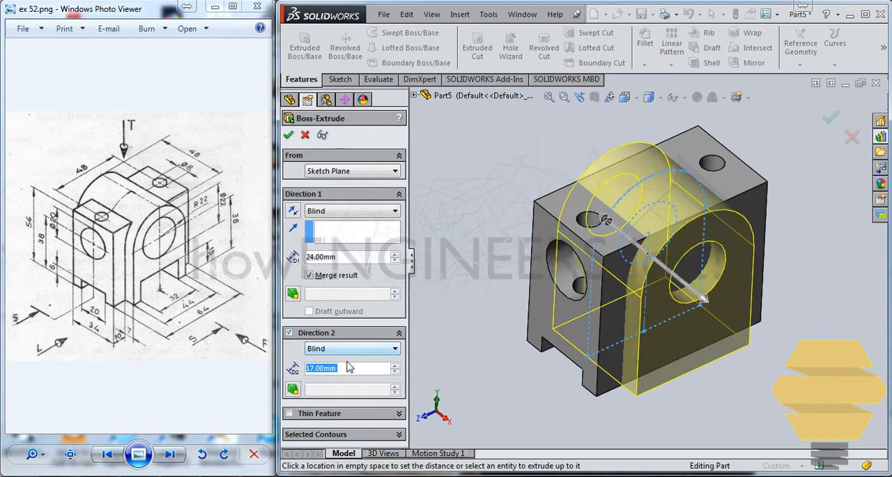
type("24")
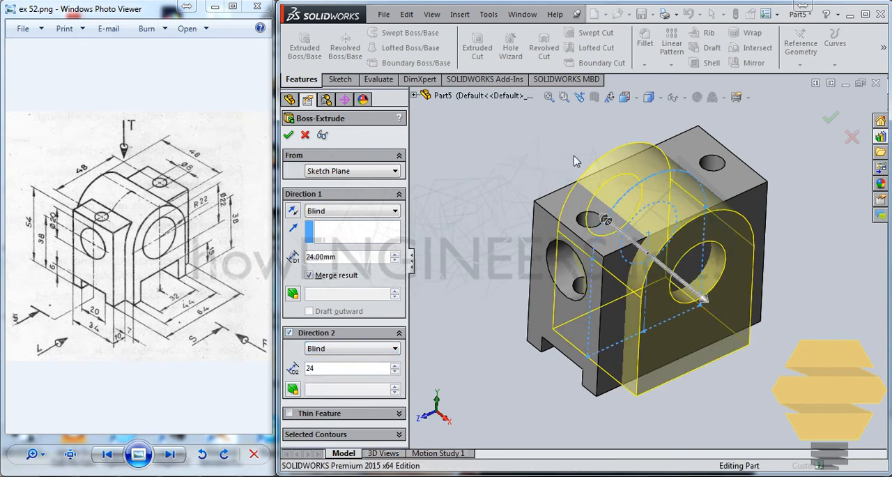
key("Return")
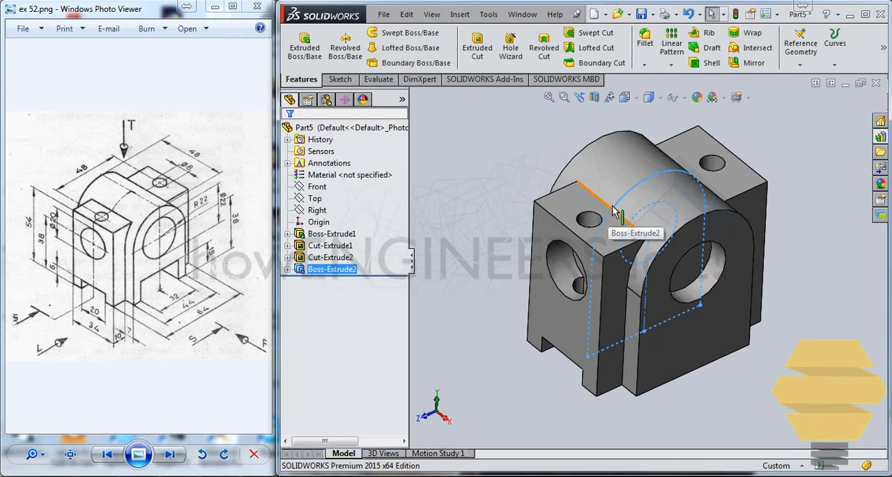
- Start a sketch on the rounded boss's flat front face and draw a rectangle about 28.5 by 7.7 mm standing on its bottom edge
mouse_move(649, 182)
middle_mouse_down()
mouse_move(648, 171)
mouse_move(642, 177)
middle_mouse_up()
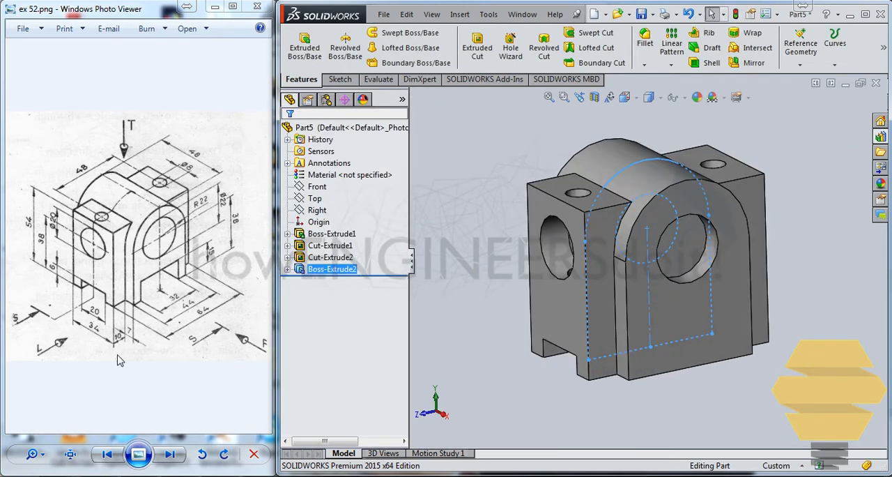
left_click(741, 273)
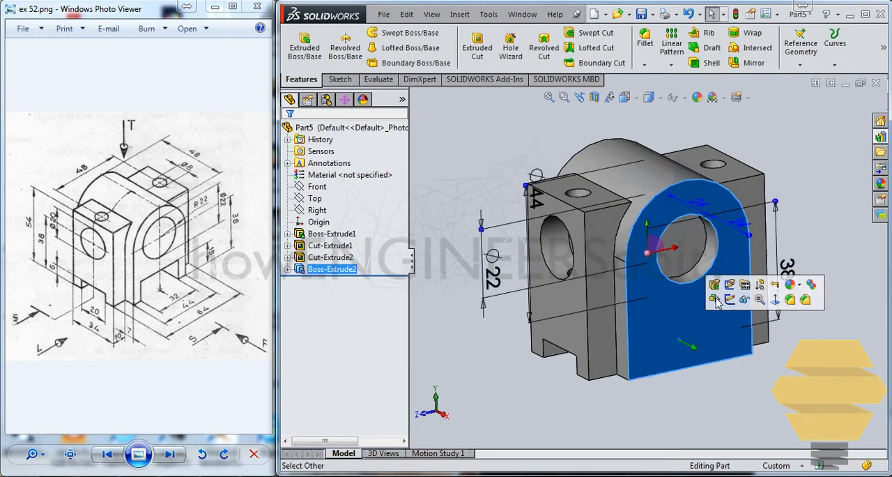
left_click(745, 284)
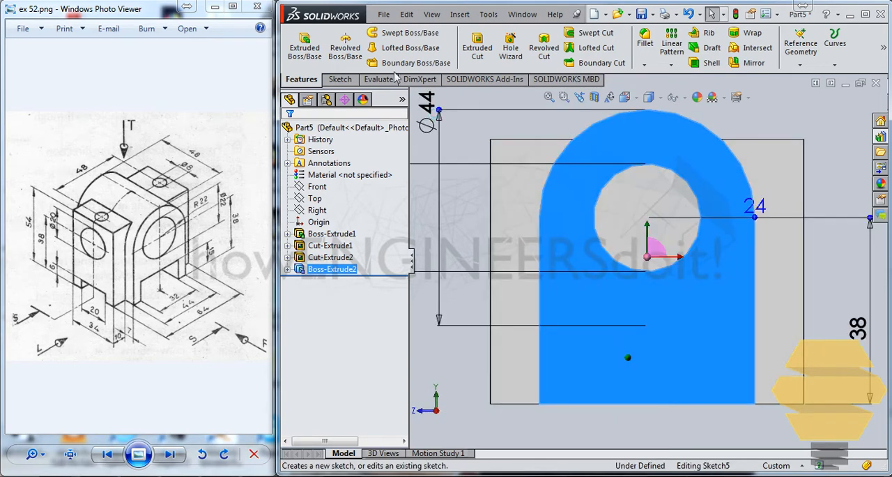
left_click(363, 47)
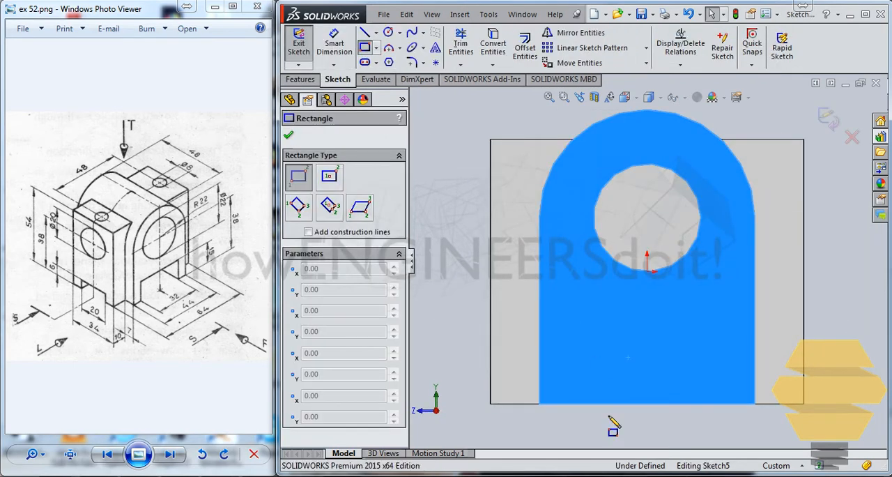
left_click(587, 404)
left_click(728, 366)
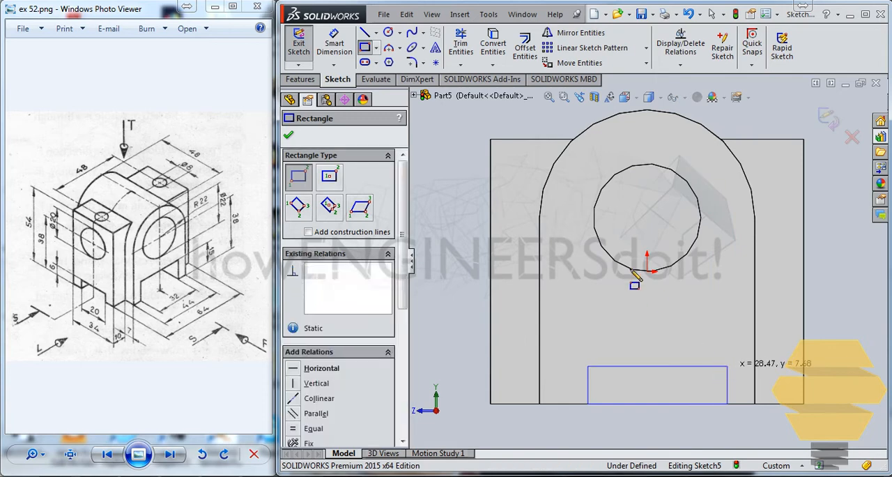
key("Escape")
- Sketch a vertical construction centerline about 33 mm long from the origin down past the face's bottom edge
left_click(376, 32)
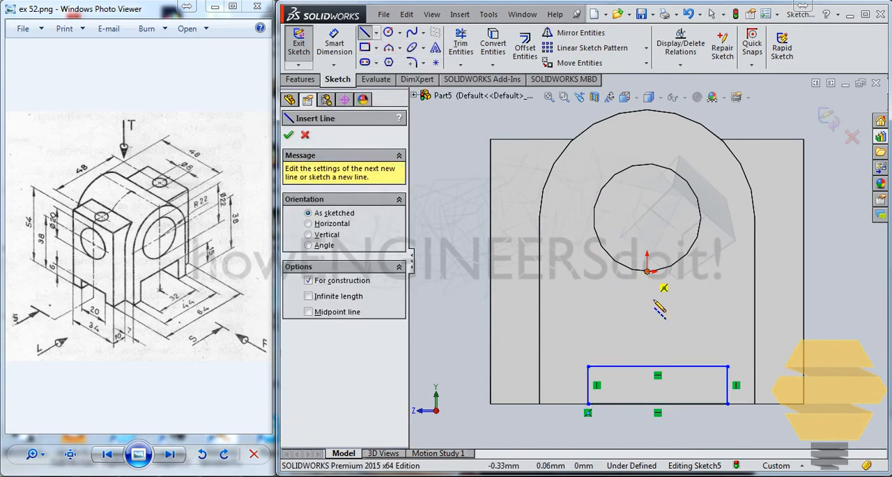
left_click(646, 271)
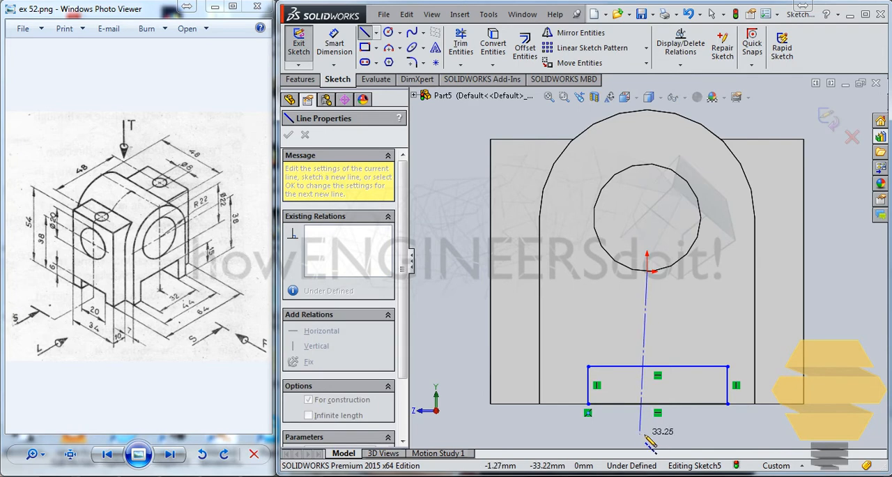
double_click(646, 433)
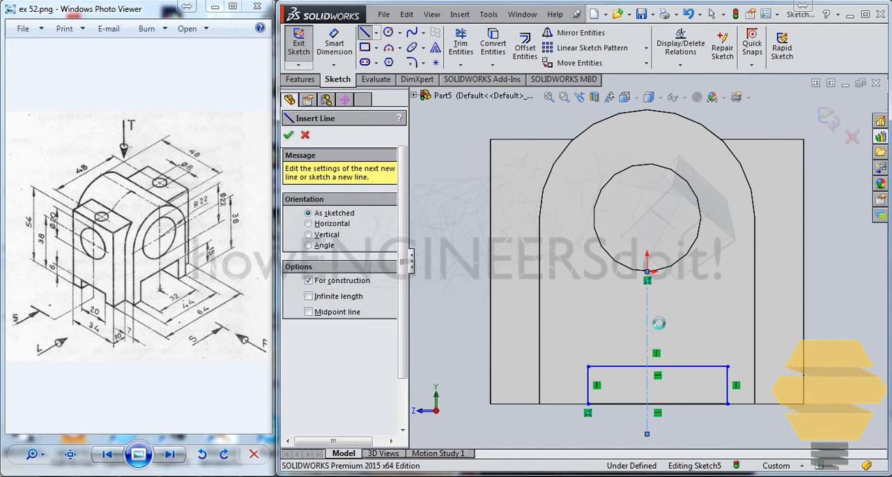
key("Escape")
left_click(647, 321)
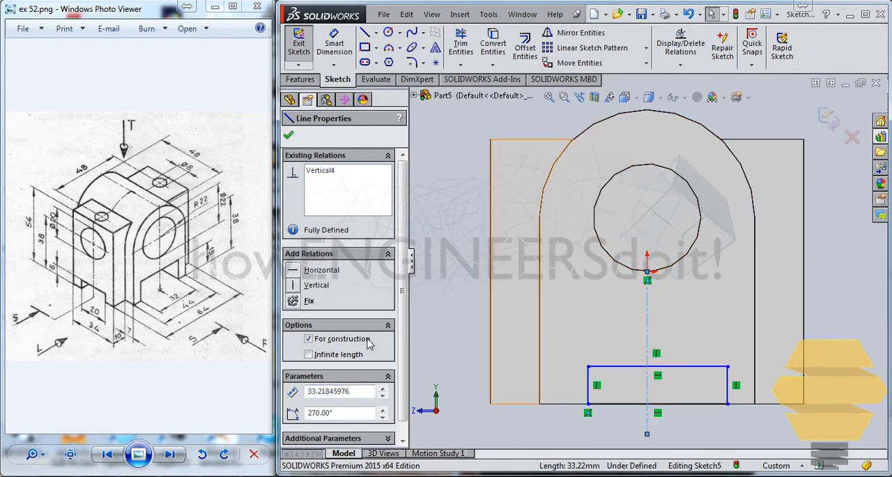
key("Escape")
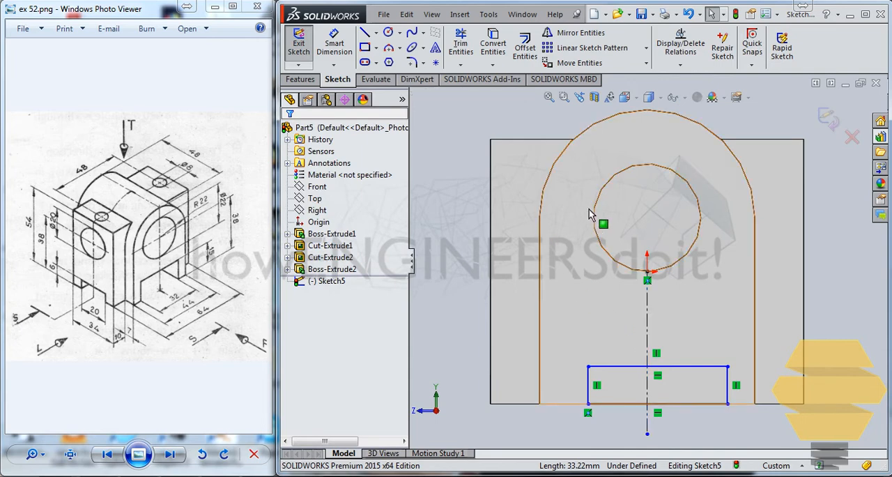
- Make the rectangle's two vertical sides symmetric about the centerline
left_click(590, 386)
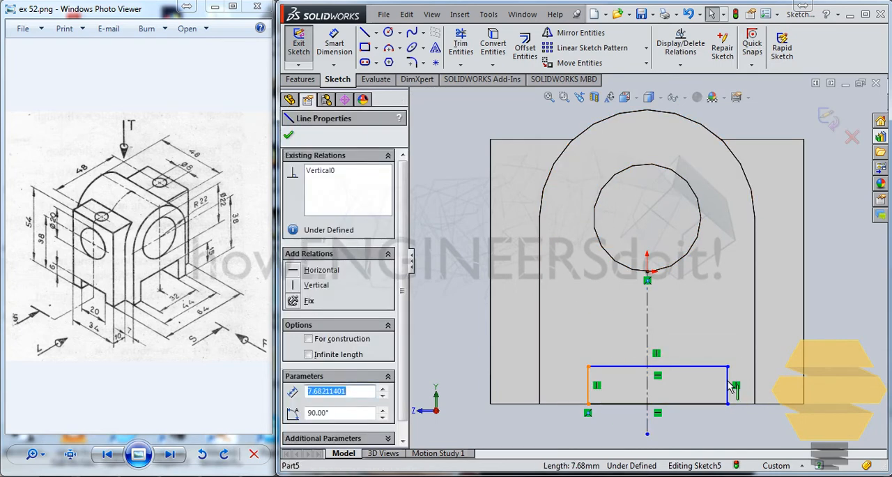
left_click(648, 338, "ctrl")
left_click(647, 331, "ctrl")
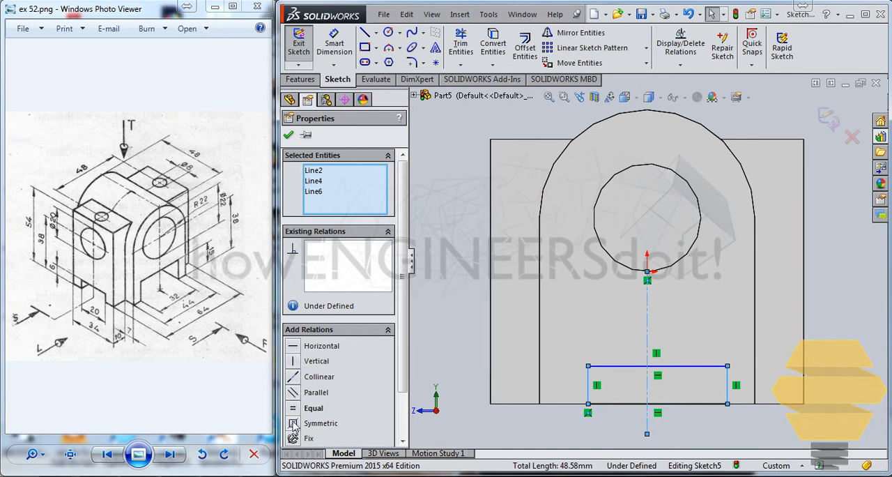
left_click(288, 136)
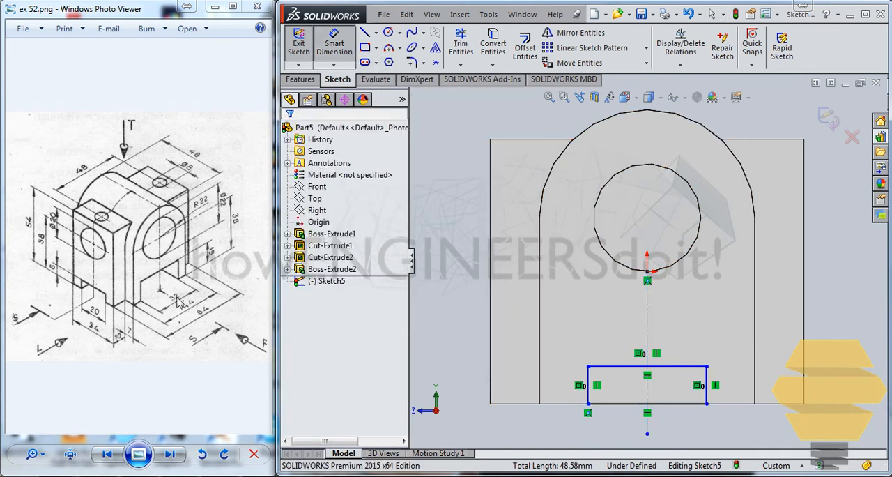
- Dimension the rectangle 32 mm wide and 15 mm high, and exit the sketch
left_click(634, 366)
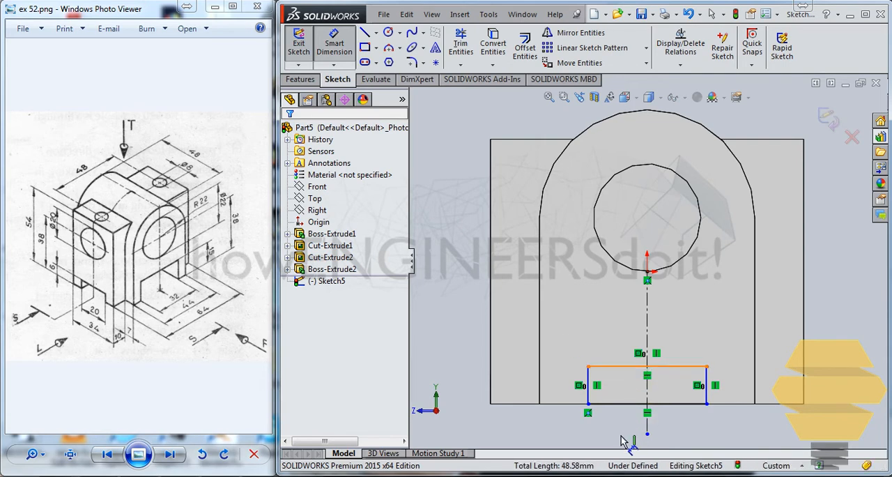
left_click(626, 436)
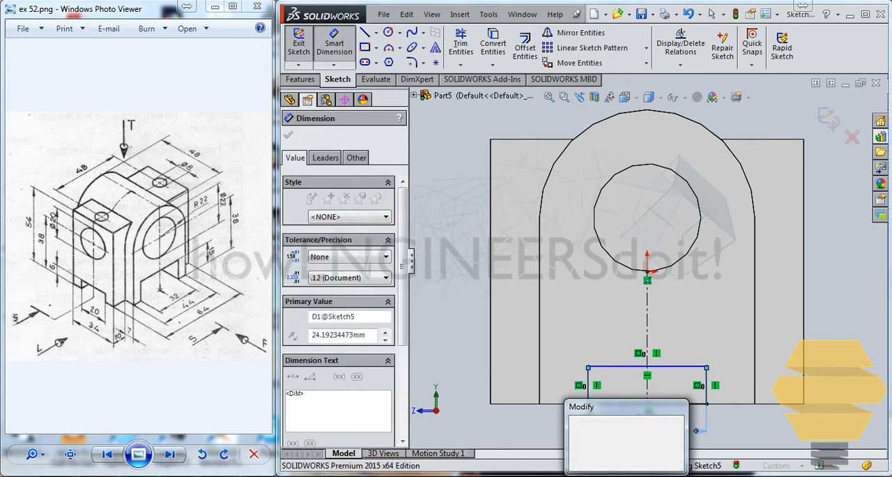
type("32")
key("Return")
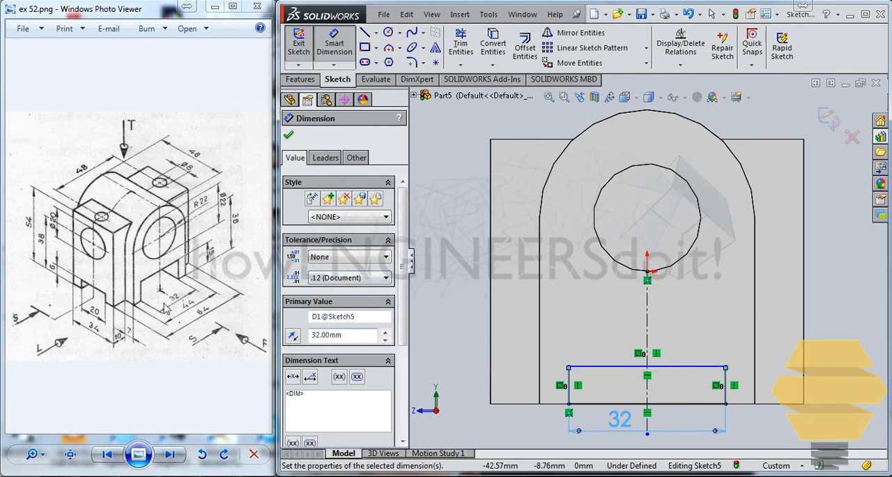
left_click(725, 387)
left_click(858, 390)
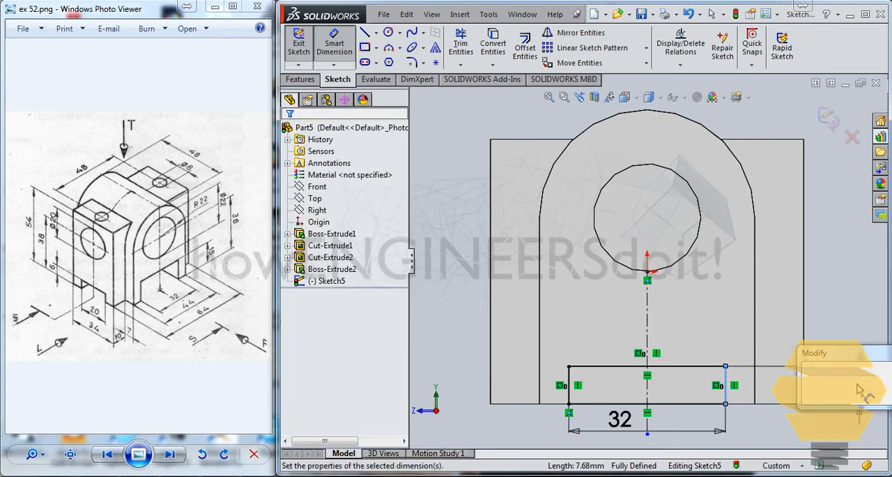
type("15")
key("Return")
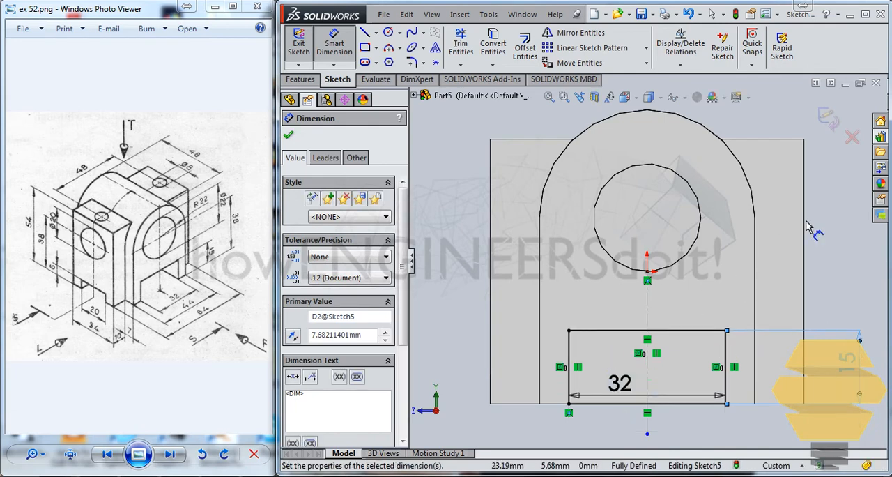
left_click(828, 122)
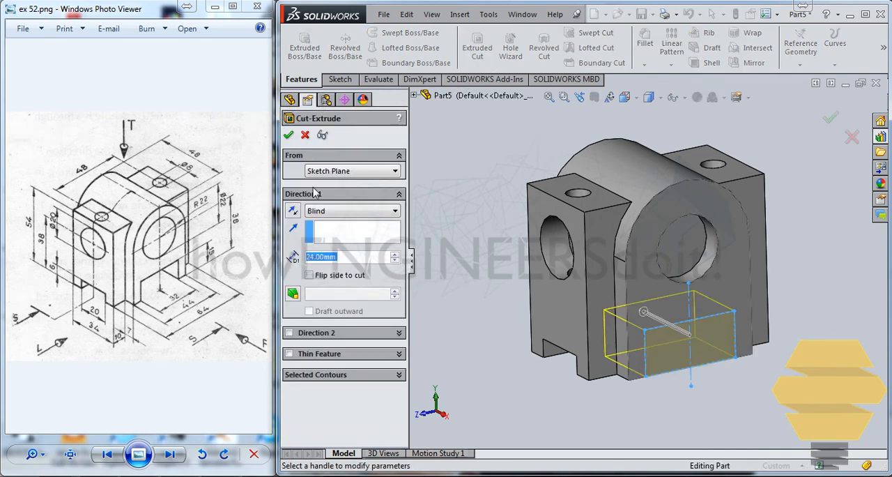
- Cut the rectangular slot through all of the part with an extruded cut
left_click(321, 210)
left_click(363, 237)
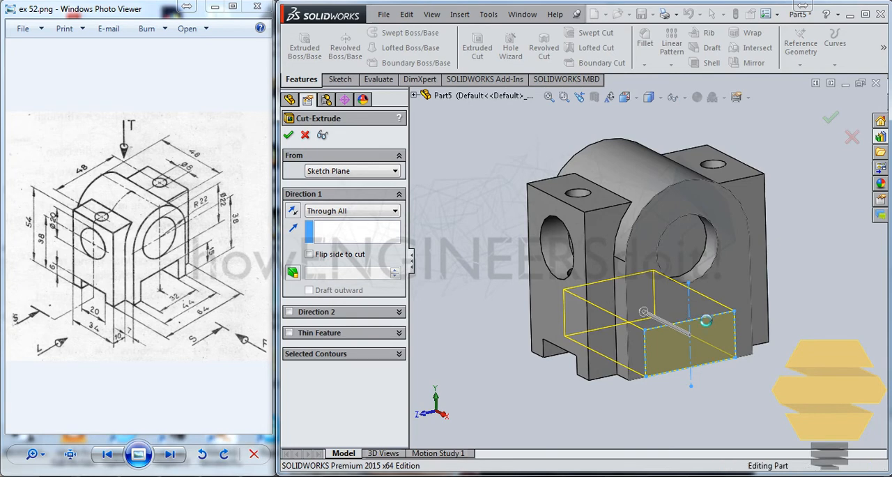
key("Return")
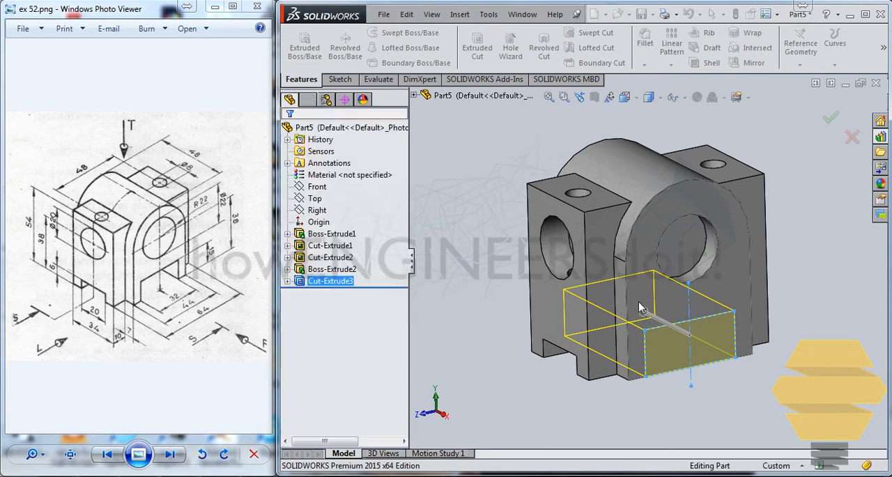
key("Return")
mouse_move(627, 298)
middle_mouse_down()
mouse_move(603, 248)
mouse_move(591, 351)
middle_mouse_up()
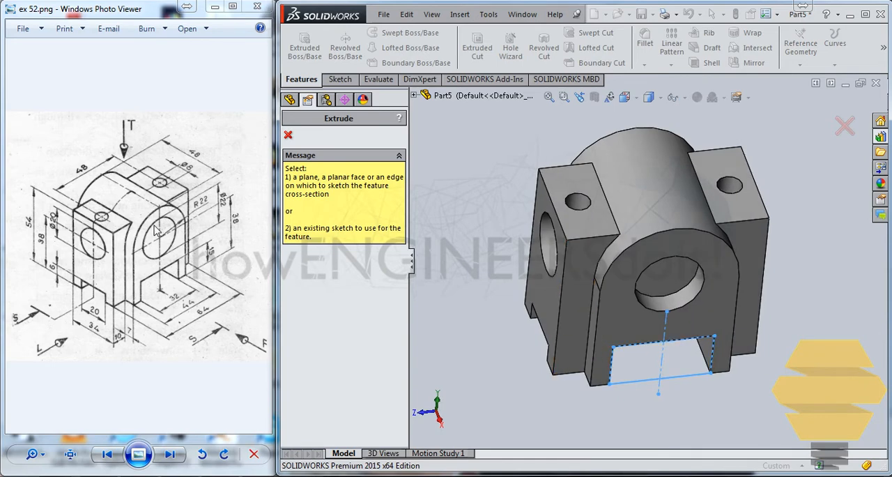
left_click(674, 288)
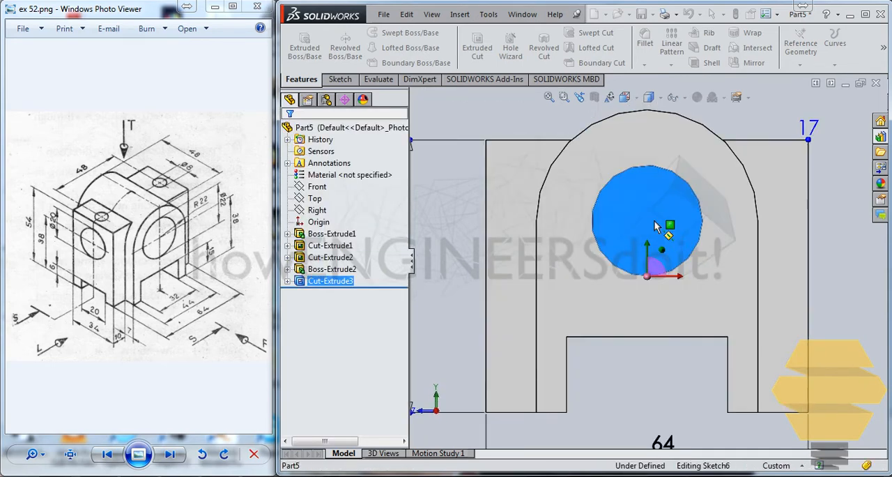
left_click(852, 137)
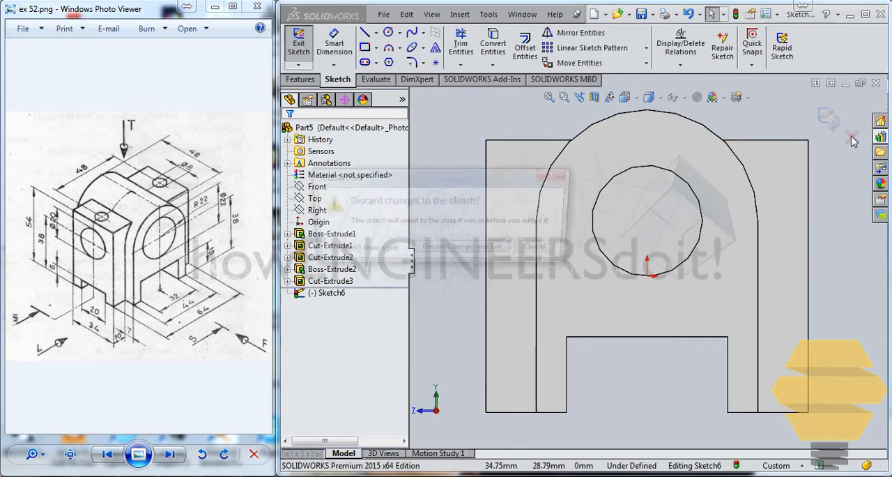
left_click(496, 250)
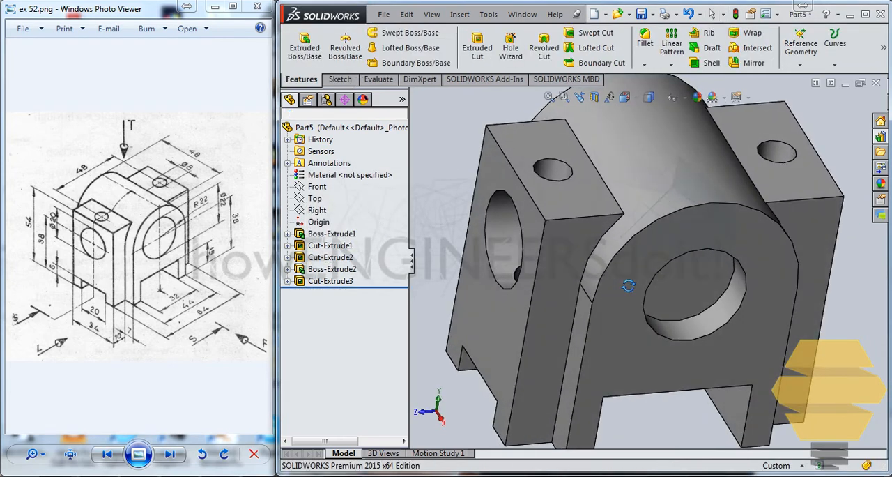
- Start a sketch on the block face inside the boss's bore, convert its circular edge into the sketch, and exit the sketch
left_click(672, 280)
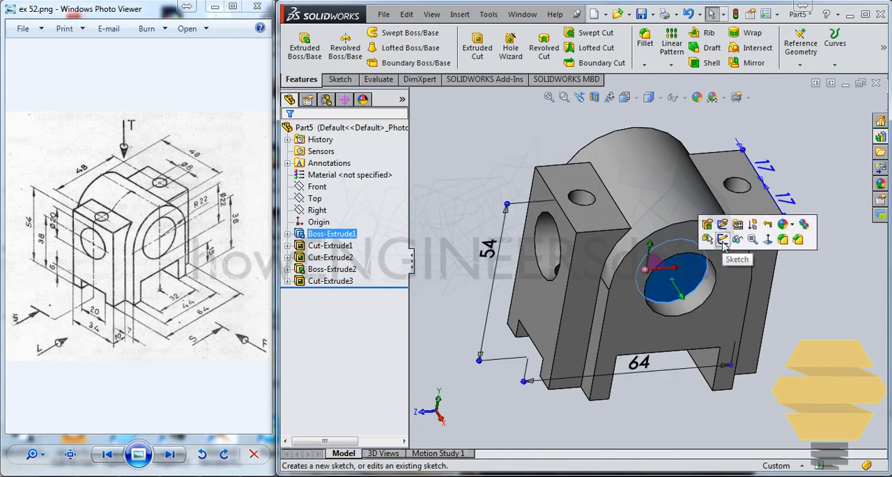
left_click(724, 239)
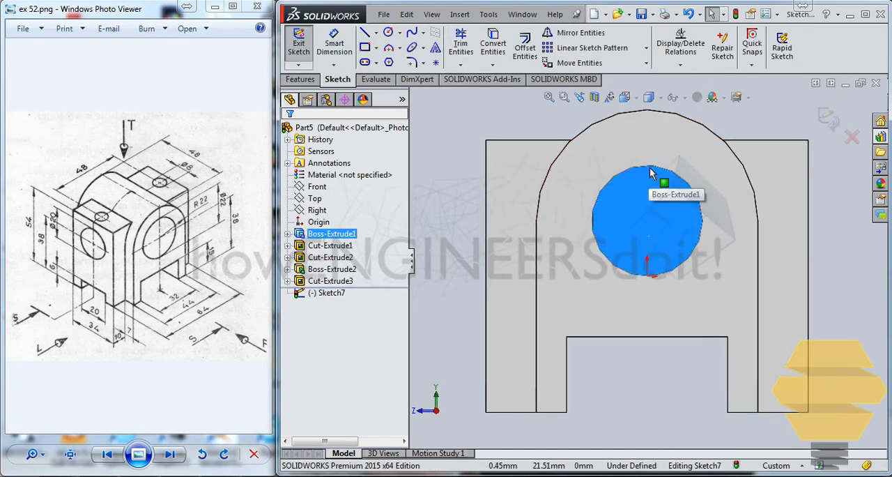
left_click(650, 166)
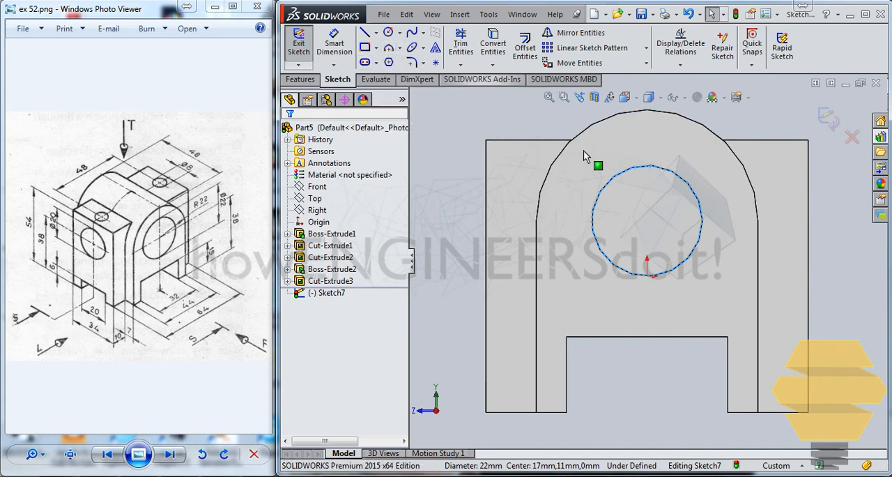
left_click(496, 43)
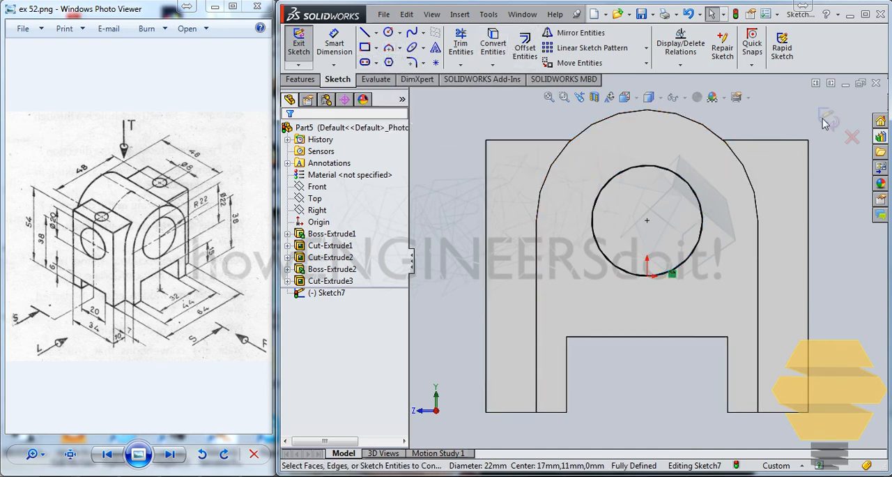
left_click(829, 119)
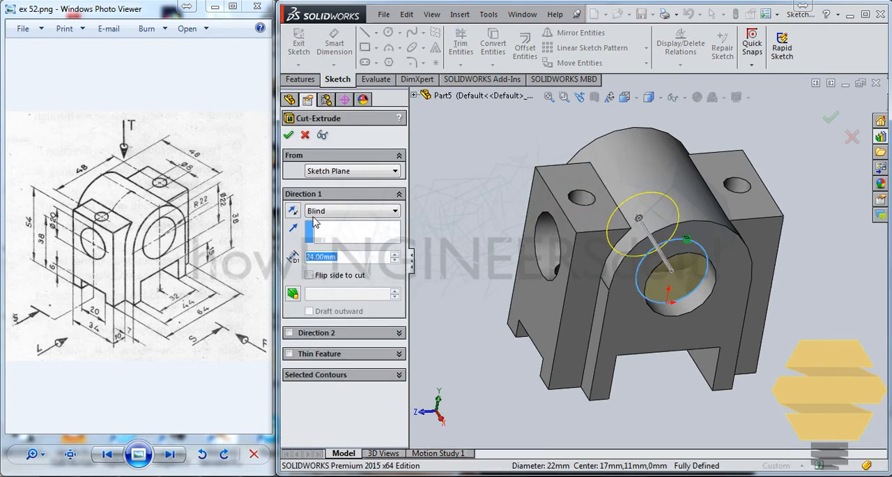
- Cut the converted 22 mm circle through all of the block with an extruded cut and clear the selection
left_click(326, 213)
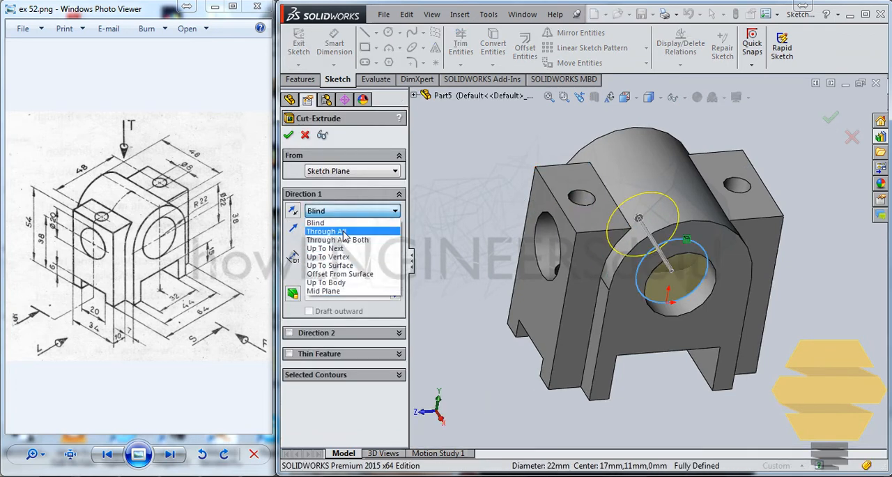
left_click(328, 228)
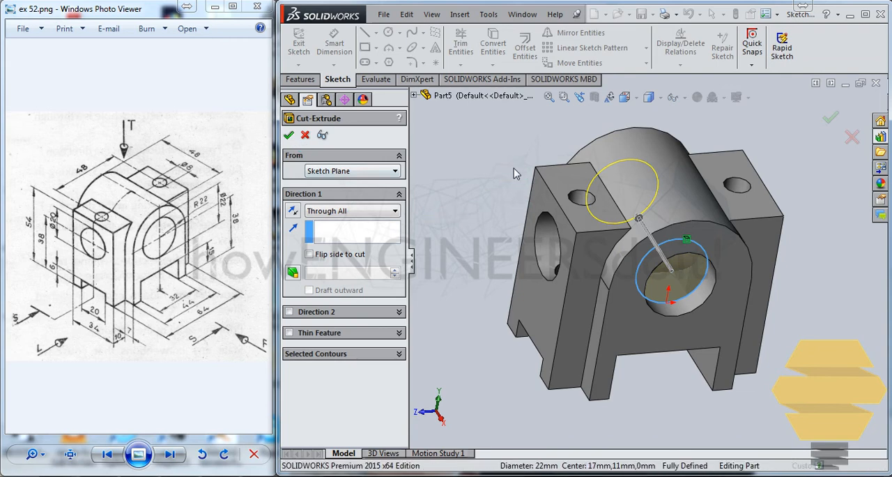
key("Return")
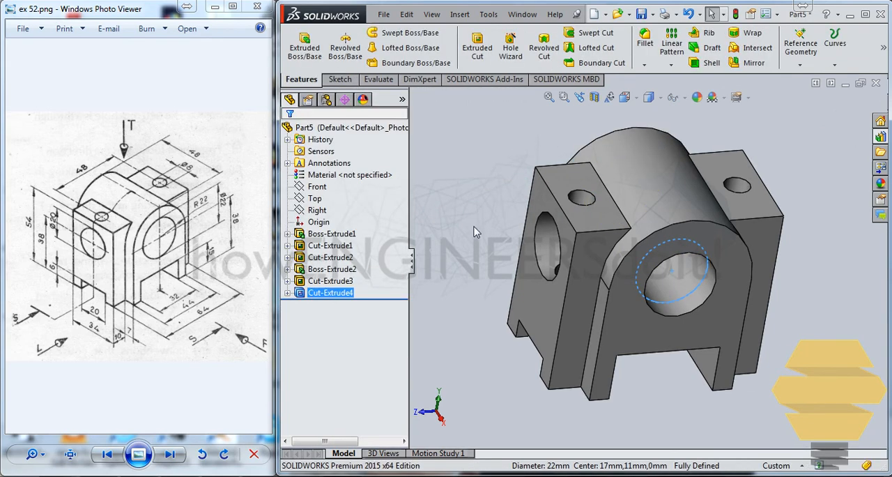
middle_click_drag(477, 232, 525, 211)
left_click(800, 253)
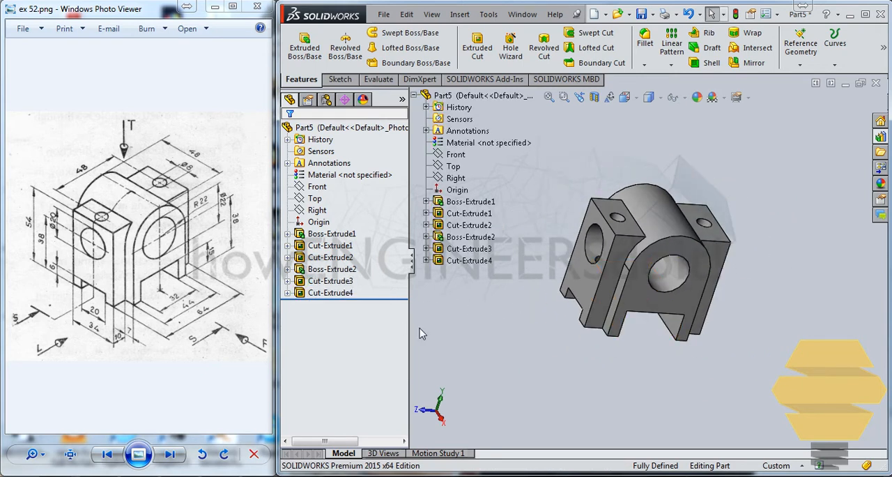
- Edit the extruded cut of the two 8 mm vertical holes in the side blocks, setting its end condition to Up To Next
middle_click_drag(503, 324, 593, 349)
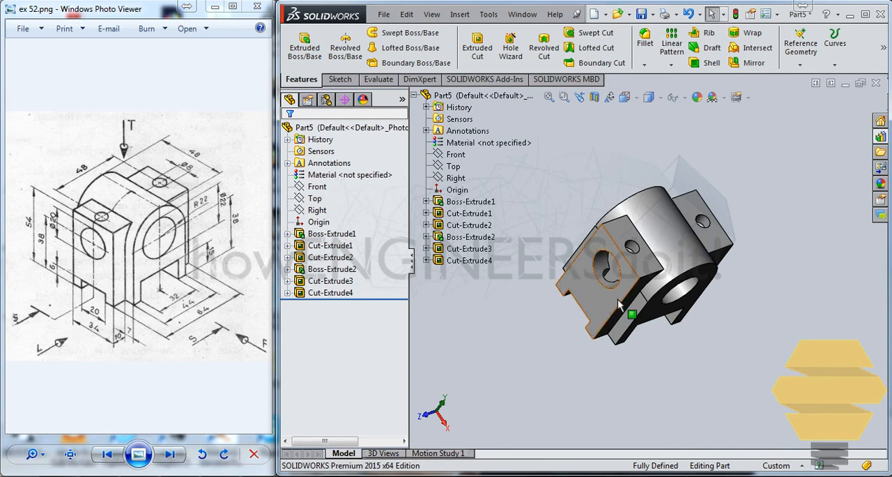
mouse_move(617, 298)
middle_mouse_down()
mouse_move(608, 321)
mouse_move(616, 307)
middle_mouse_up()
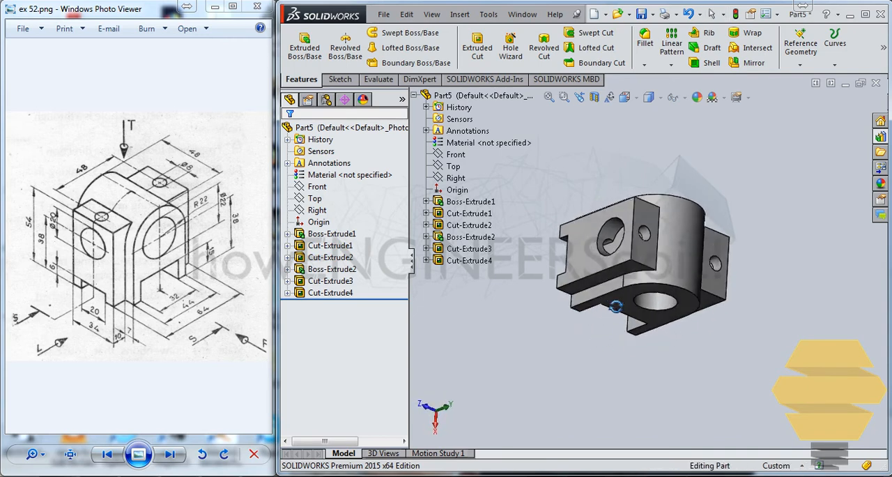
scroll(617, 300, "up", 5)
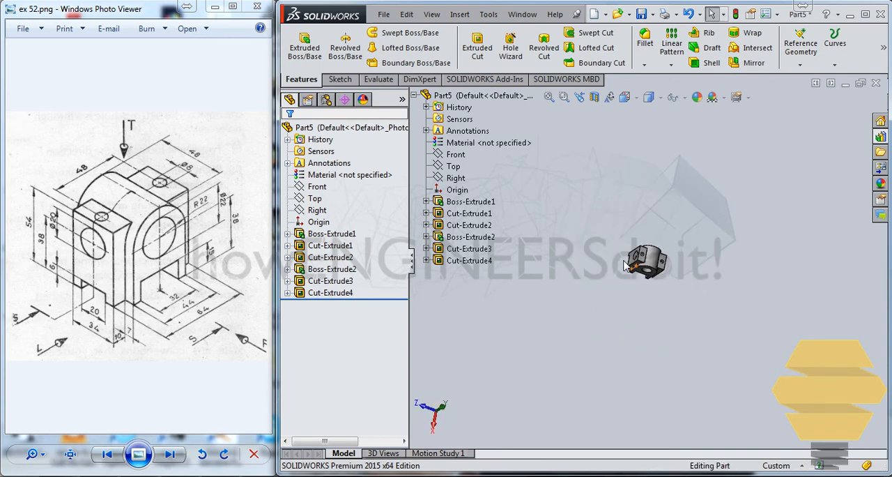
scroll(626, 265, "down", 6)
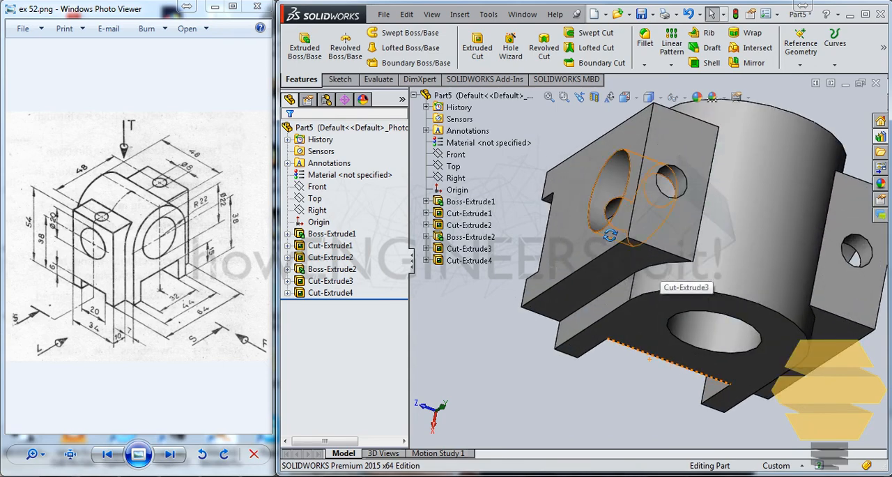
middle_click_drag(609, 235, 643, 207)
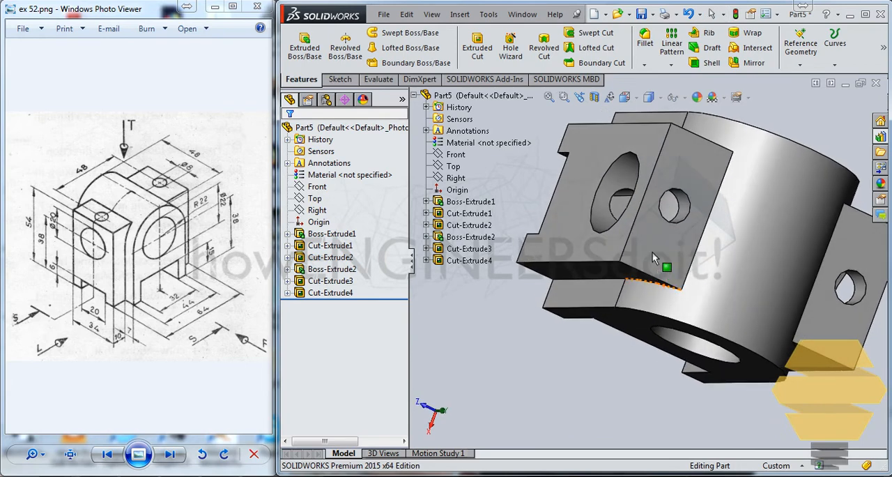
left_click(685, 202)
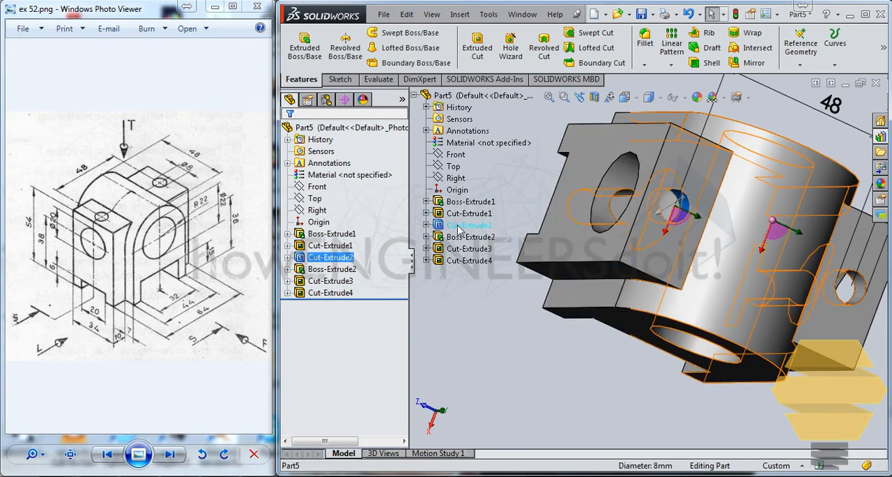
right_click(463, 228)
left_click(488, 144)
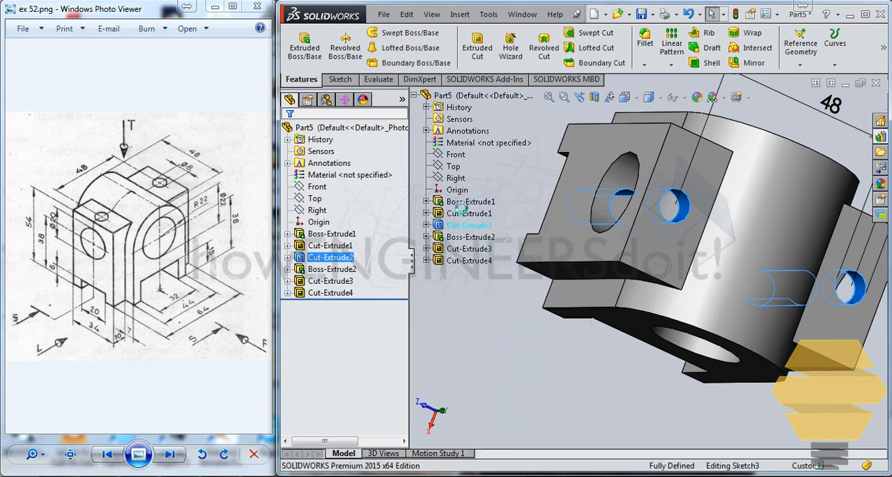
left_click(335, 210)
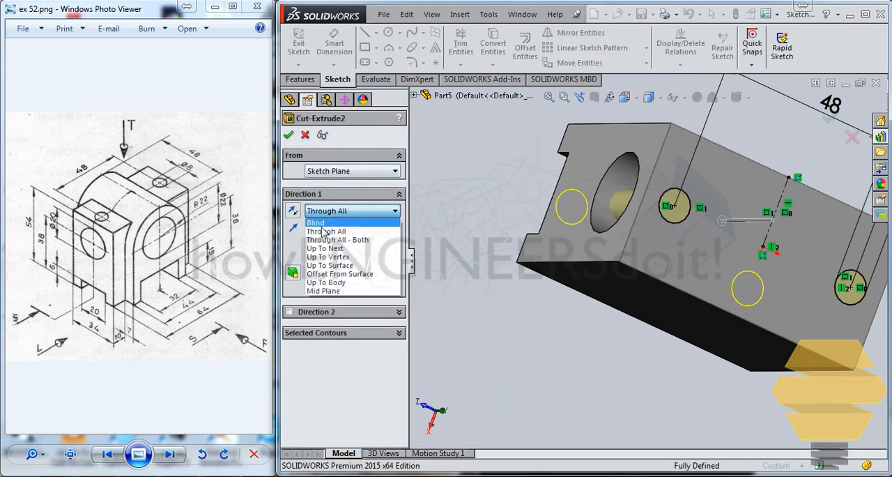
left_click(325, 248)
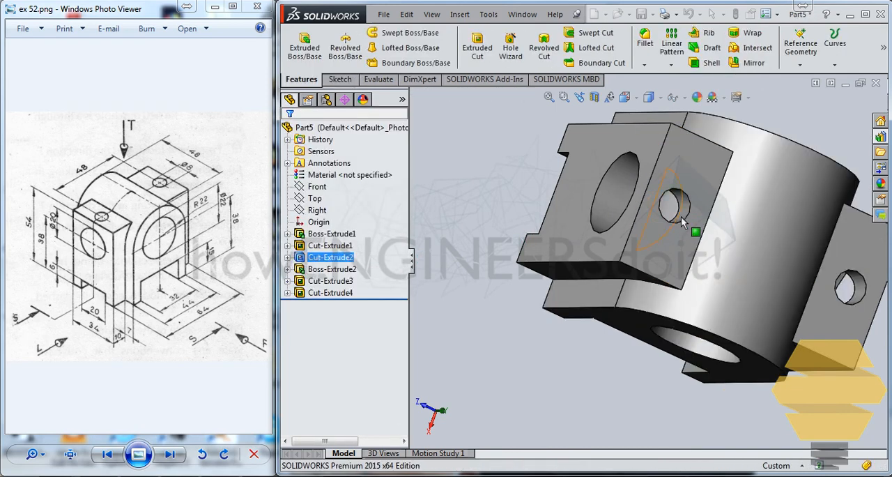
middle_click_drag(715, 254, 728, 305)
middle_click_drag(628, 372, 640, 333)
scroll(518, 334, "up", 3)
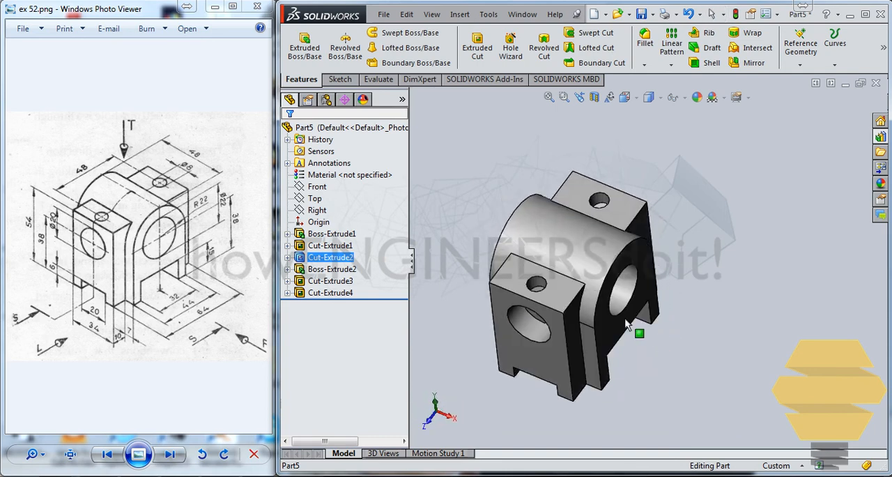
scroll(524, 298, "down", 2)
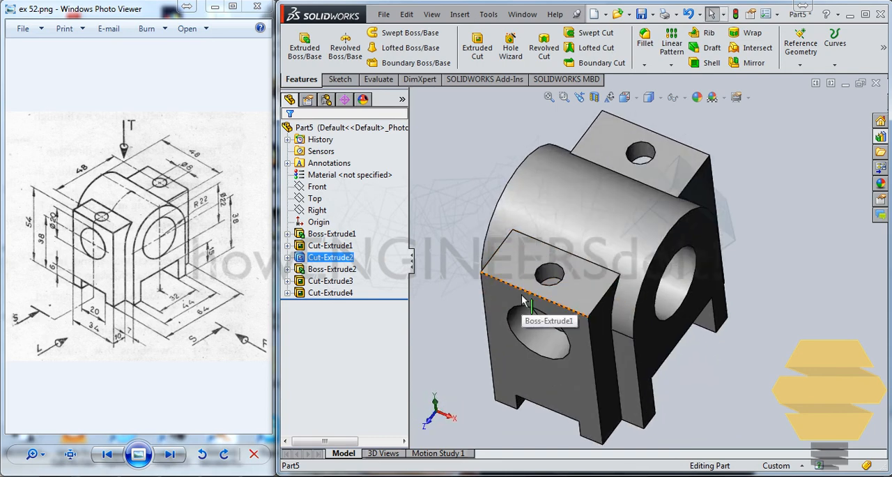